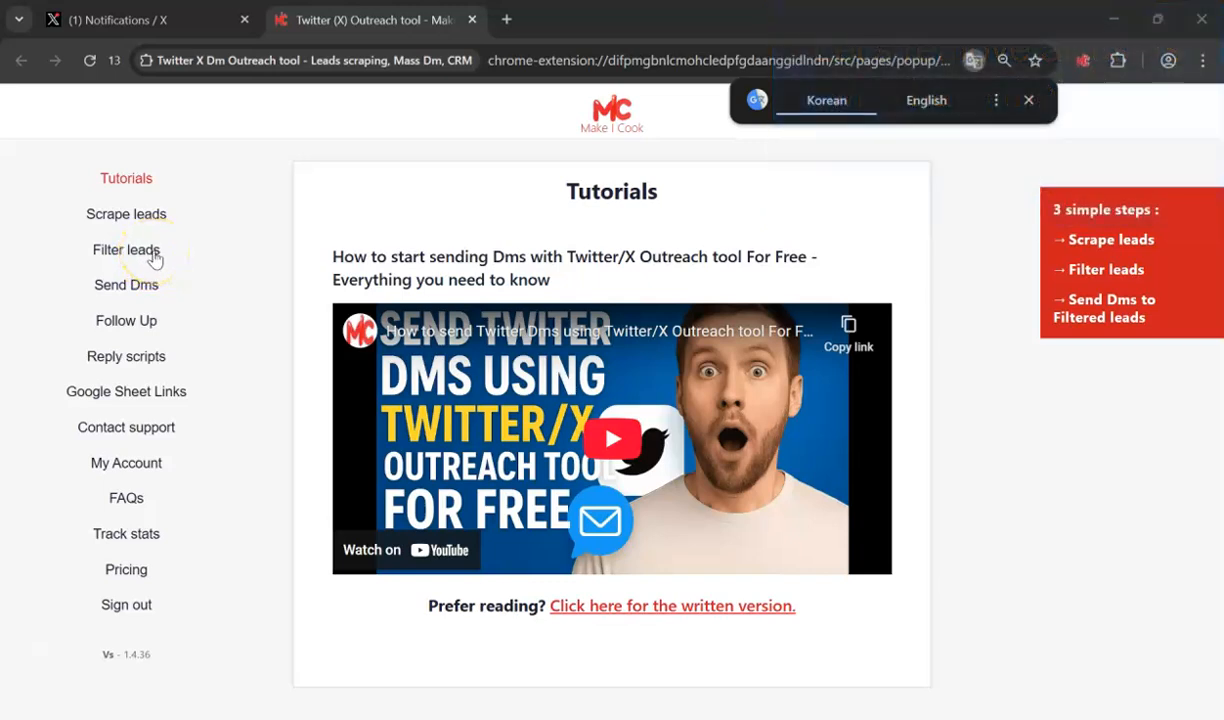
# - Under Filter leads, start a new blank Non Ai filtering filter
pyautogui.click(155, 258)
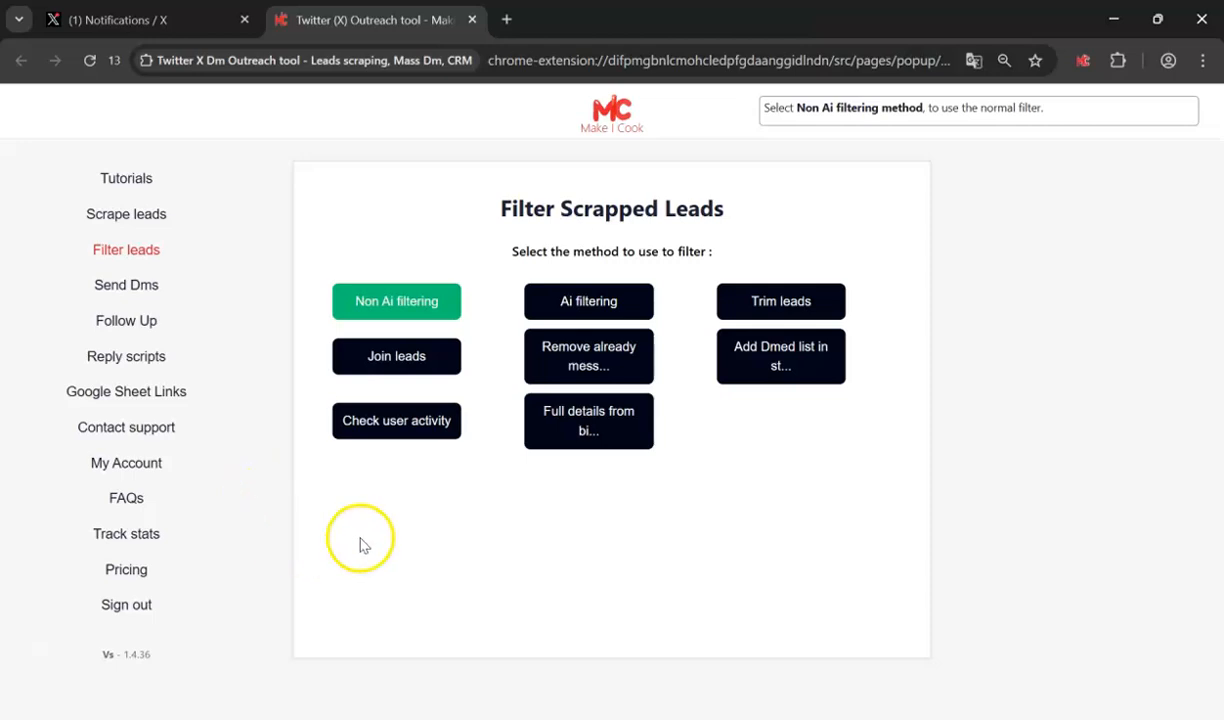
pyautogui.click(428, 314)
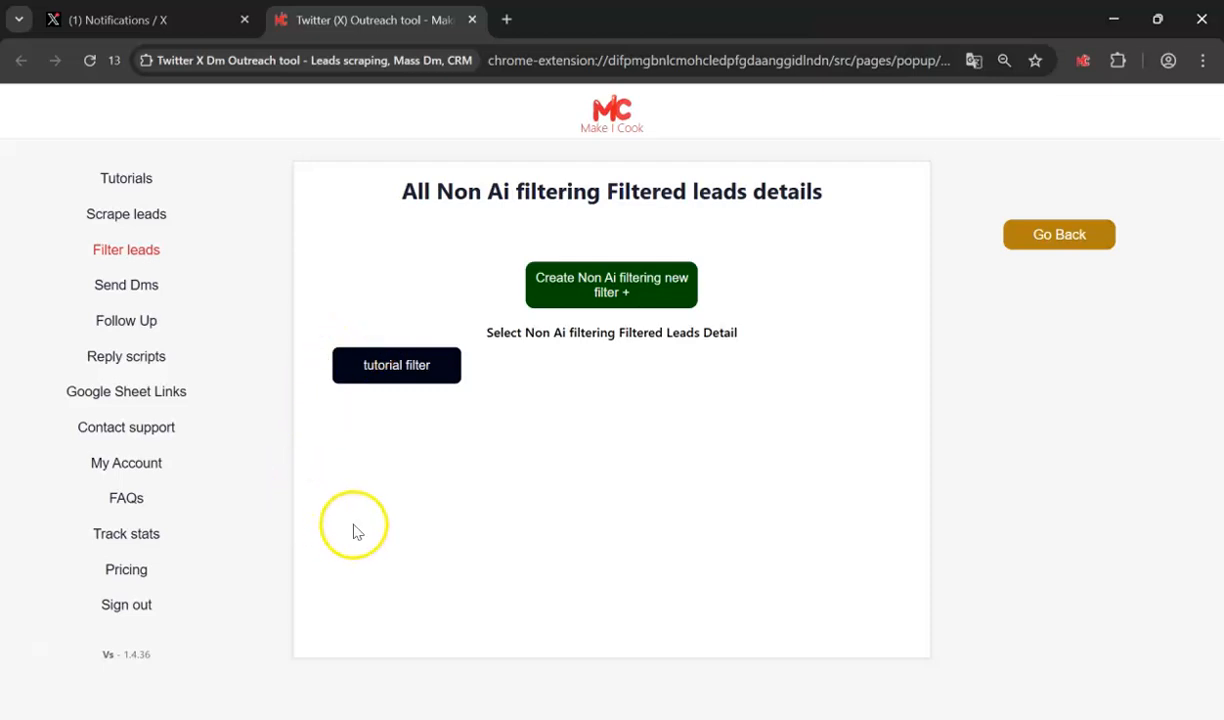
pyautogui.click(648, 291)
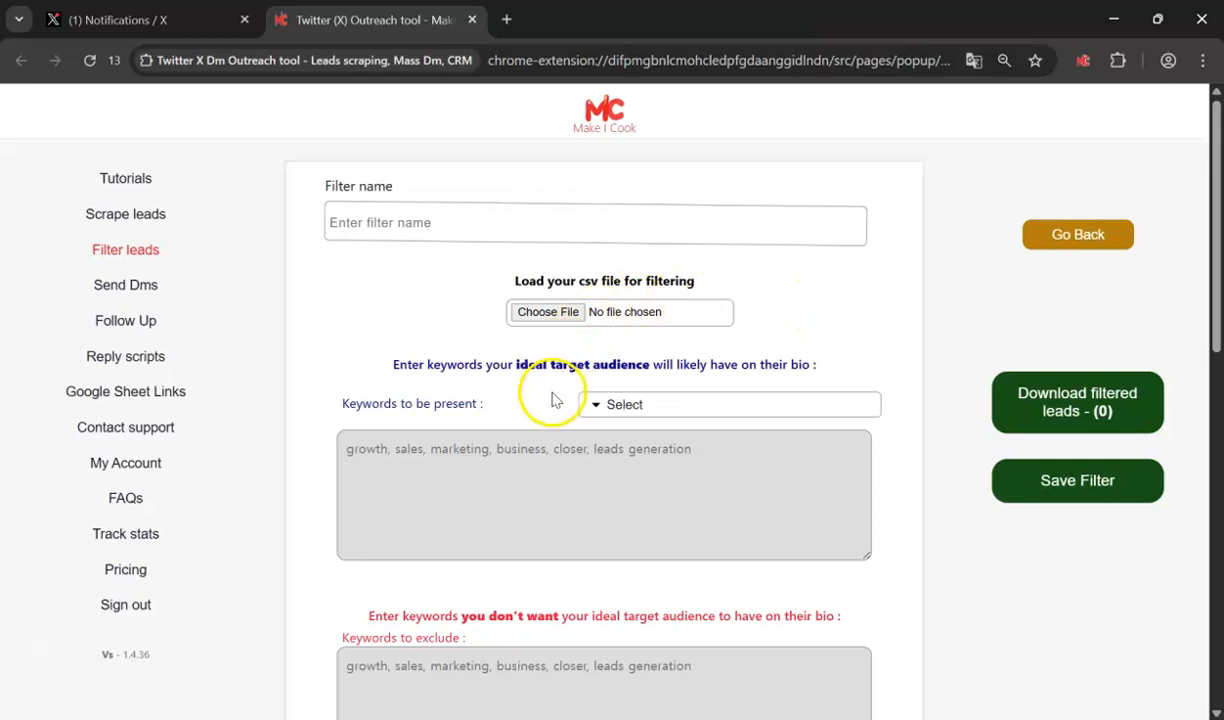
# - Load the 0-100000 followers CSV from Downloads into the non-AI filter
pyautogui.click(555, 316)
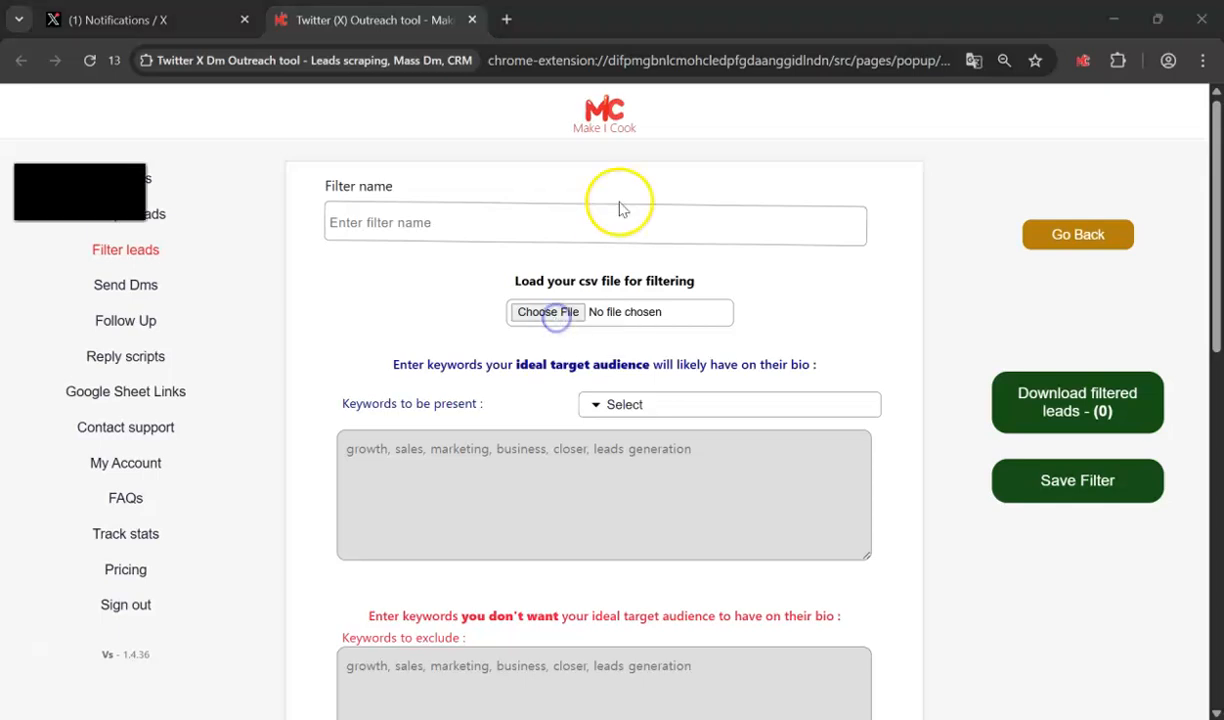
pyautogui.click(84, 282)
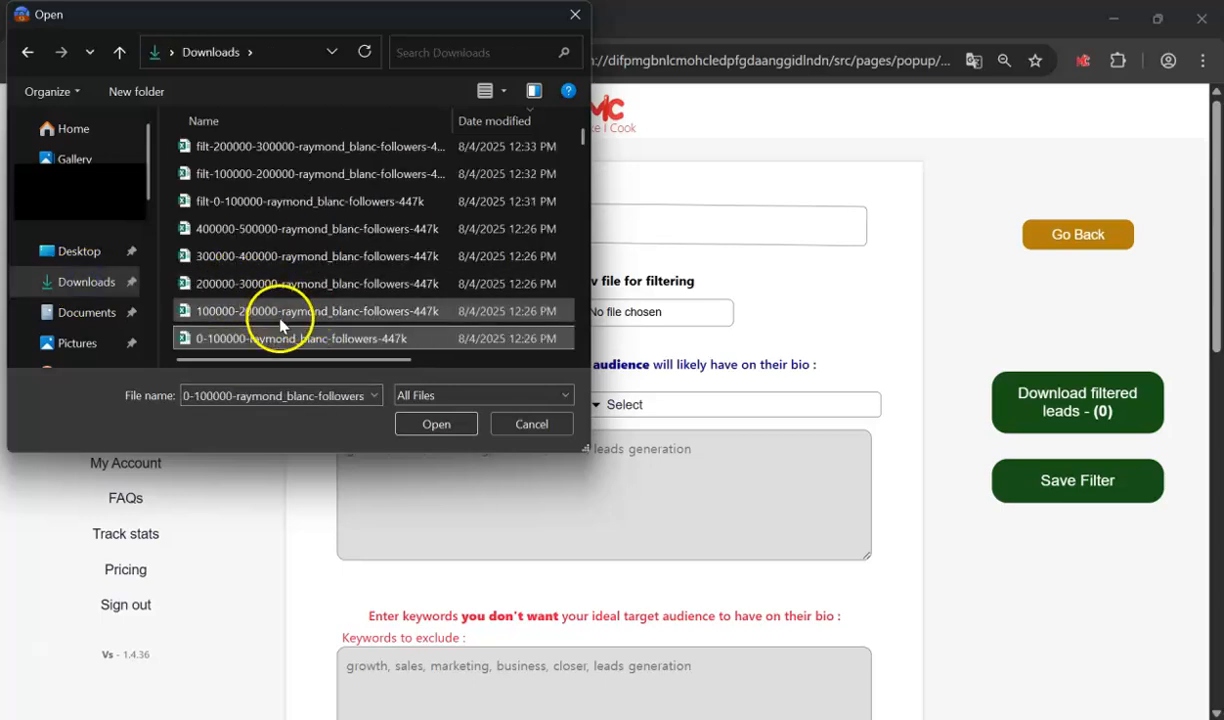
pyautogui.doubleClick(278, 336)
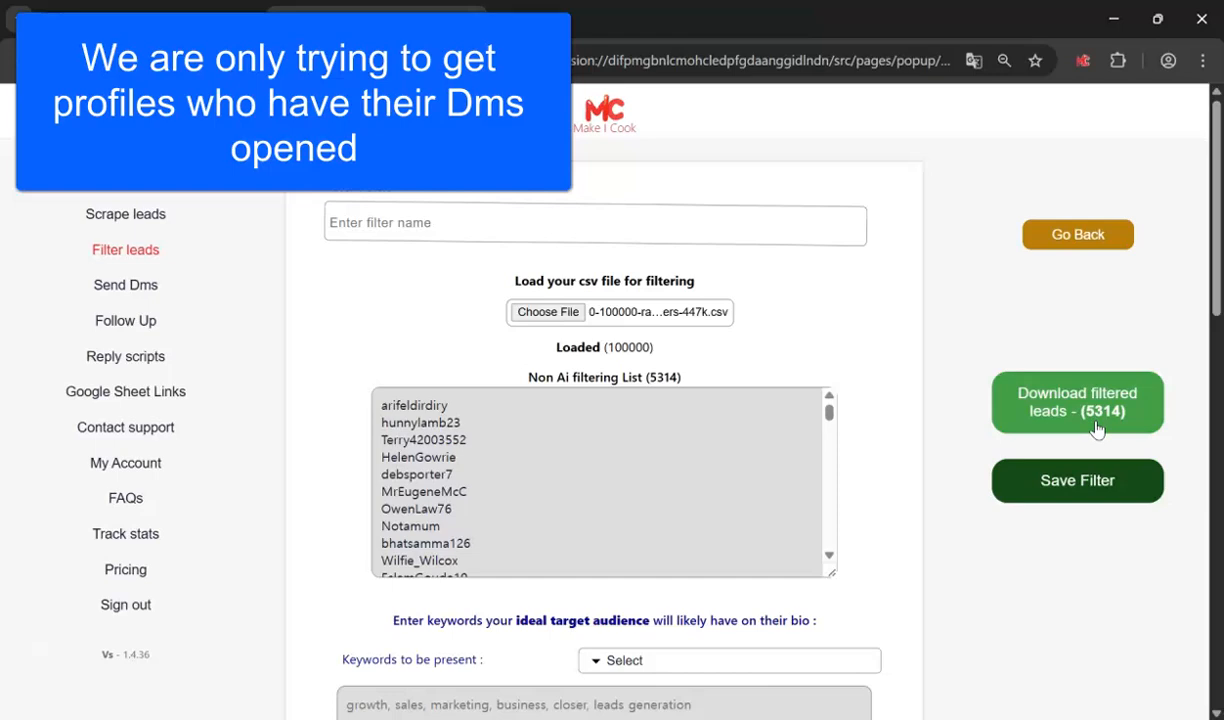
pyautogui.moveTo(1206, 340); pyautogui.dragTo(1207, 521)
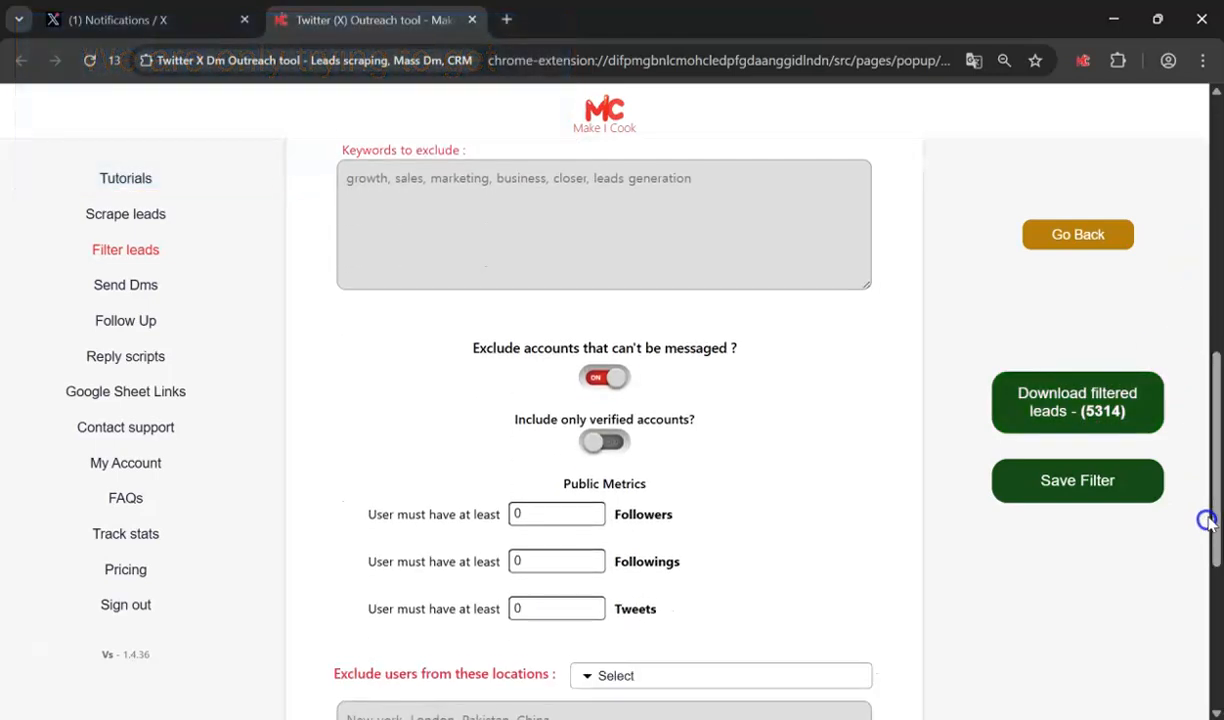
pyautogui.moveTo(472, 348); pyautogui.dragTo(732, 348)
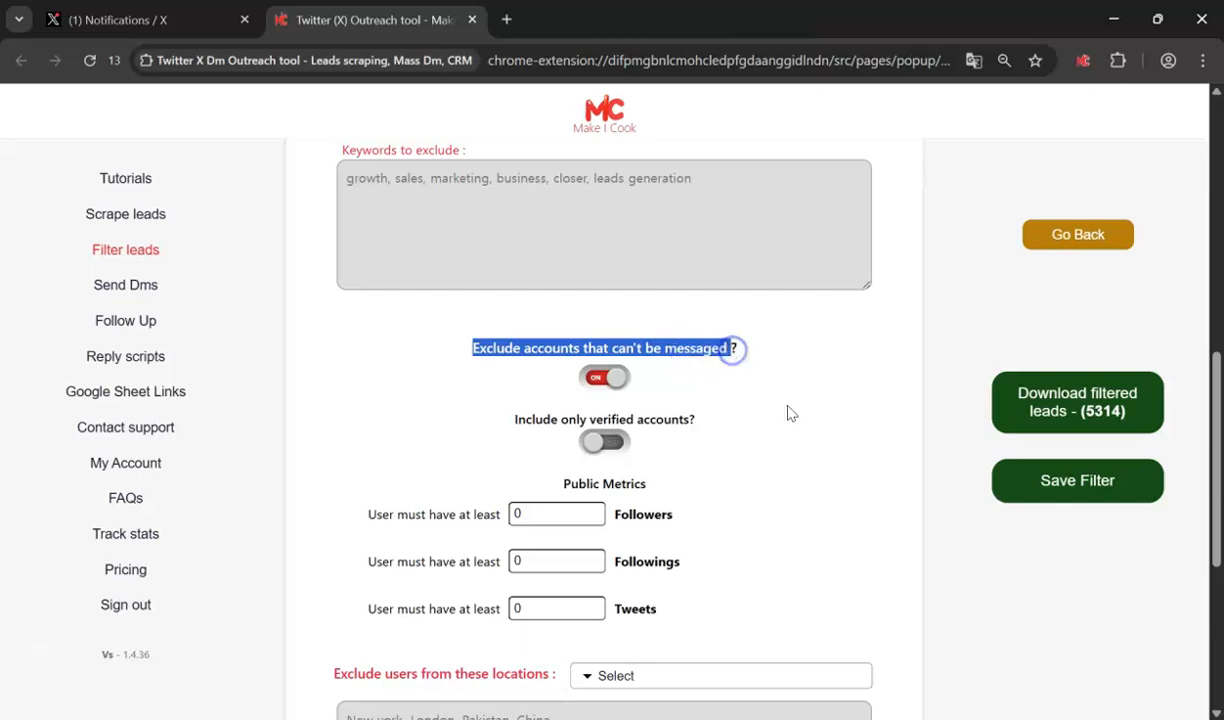
# - Download the 5314 messageable filtered leads and return to the saved non-AI filters
pyautogui.click(1062, 418)
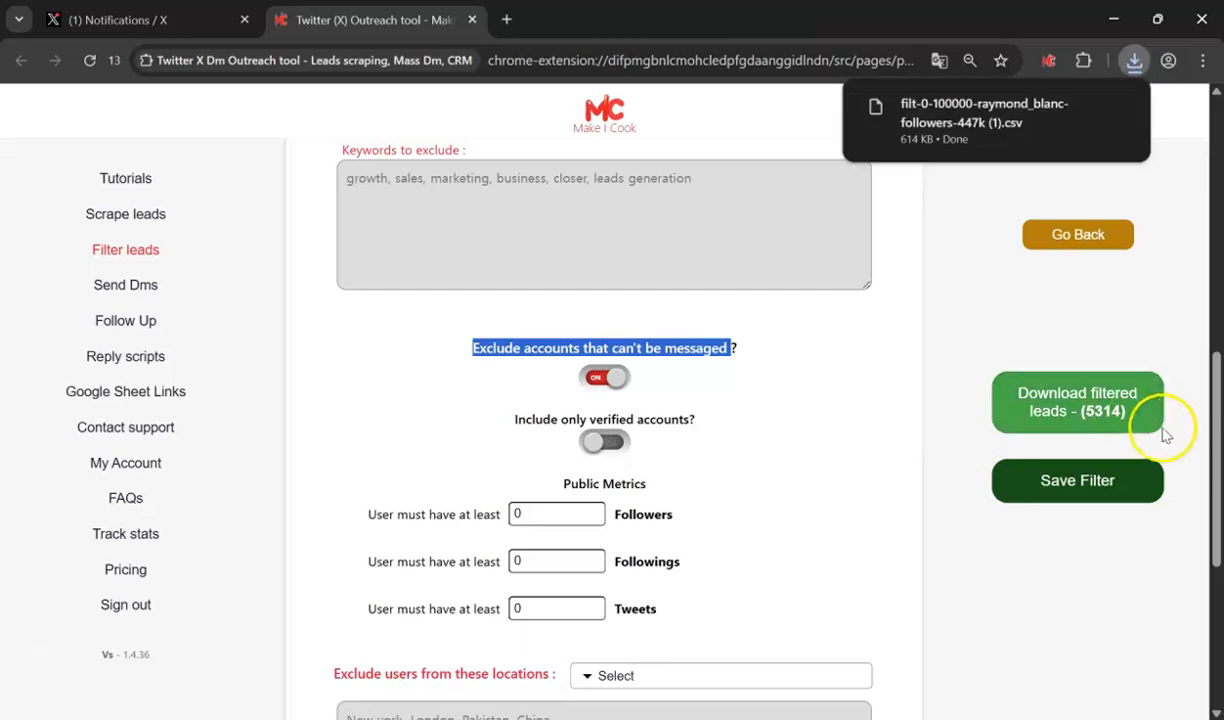
pyautogui.scroll(7, 1214, 480)
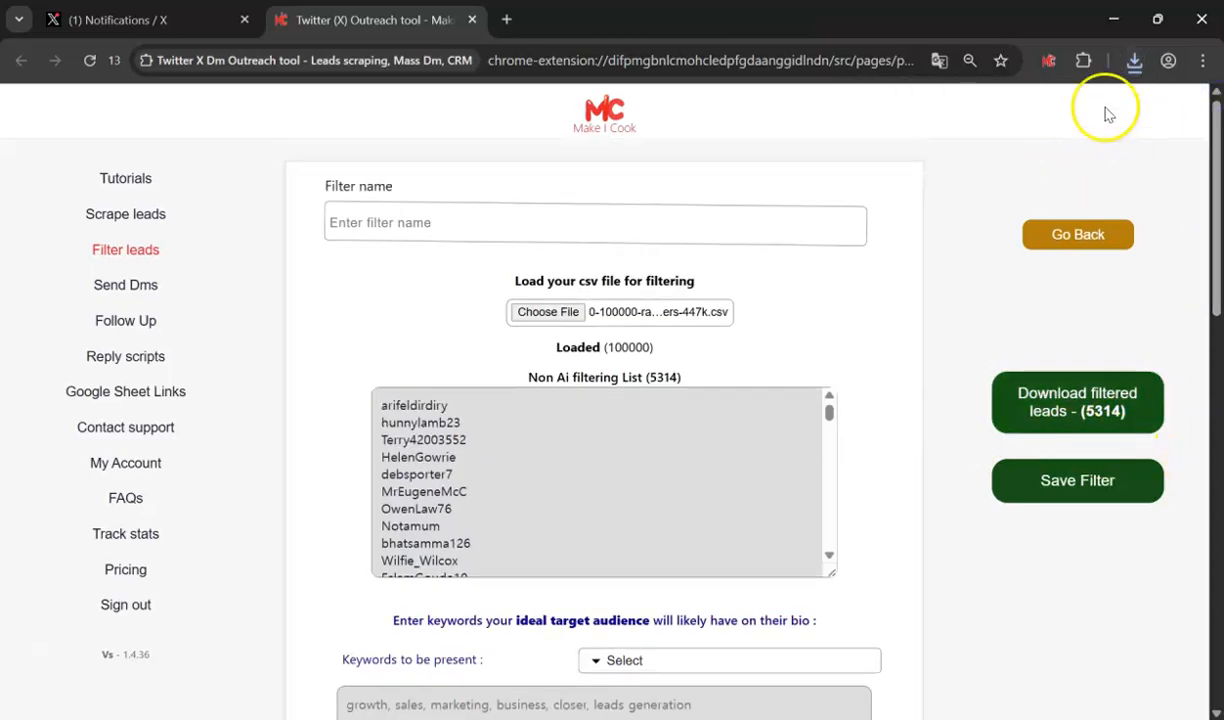
pyautogui.click(1093, 235)
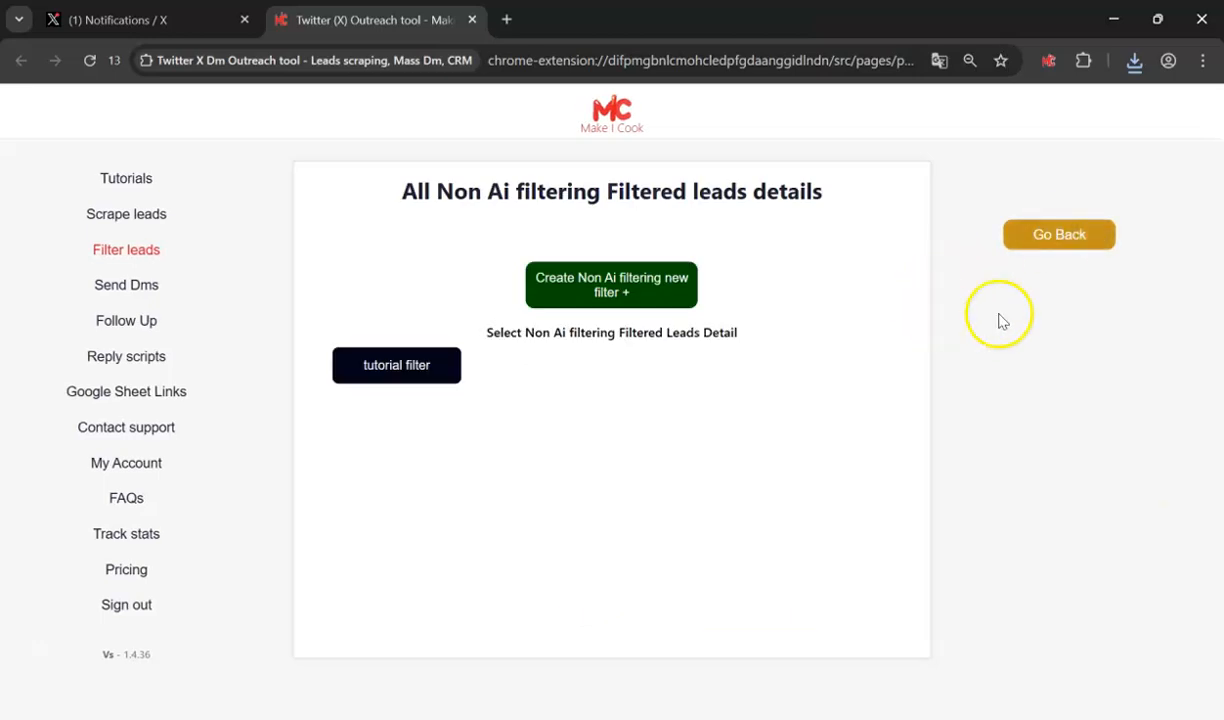
# - Go back to the filtering methods and select 'Remove already messaged users'
pyautogui.click(1076, 238)
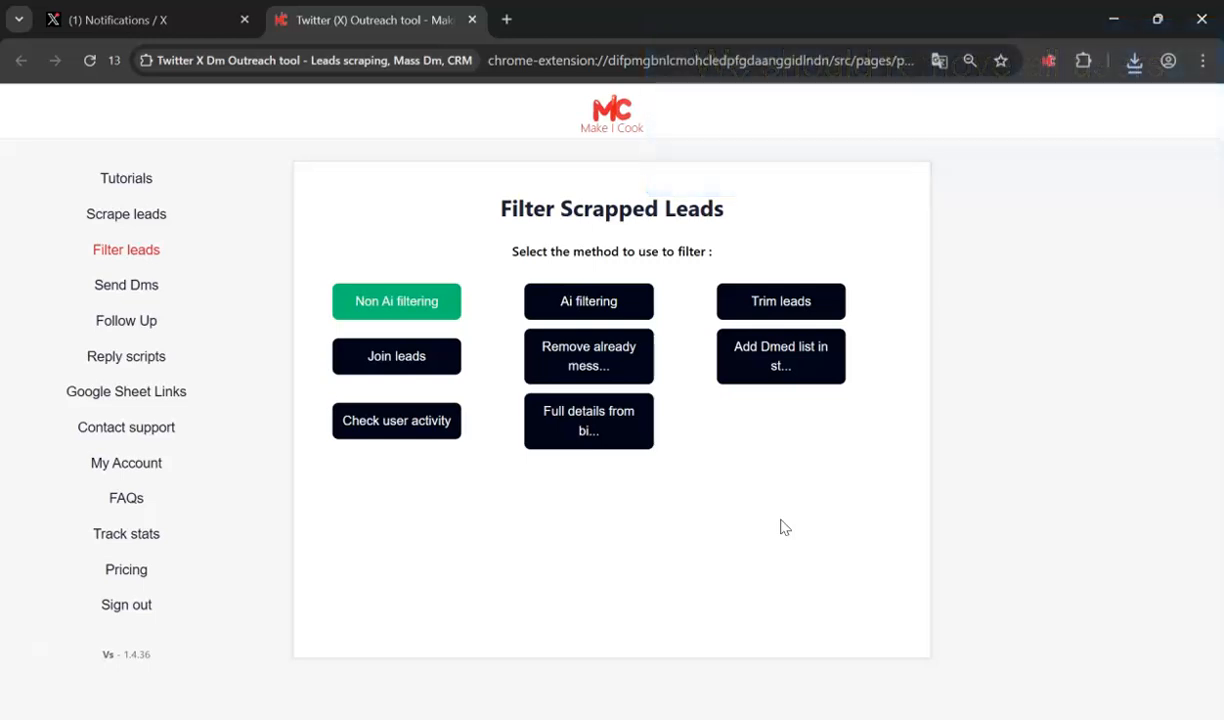
pyautogui.click(618, 358)
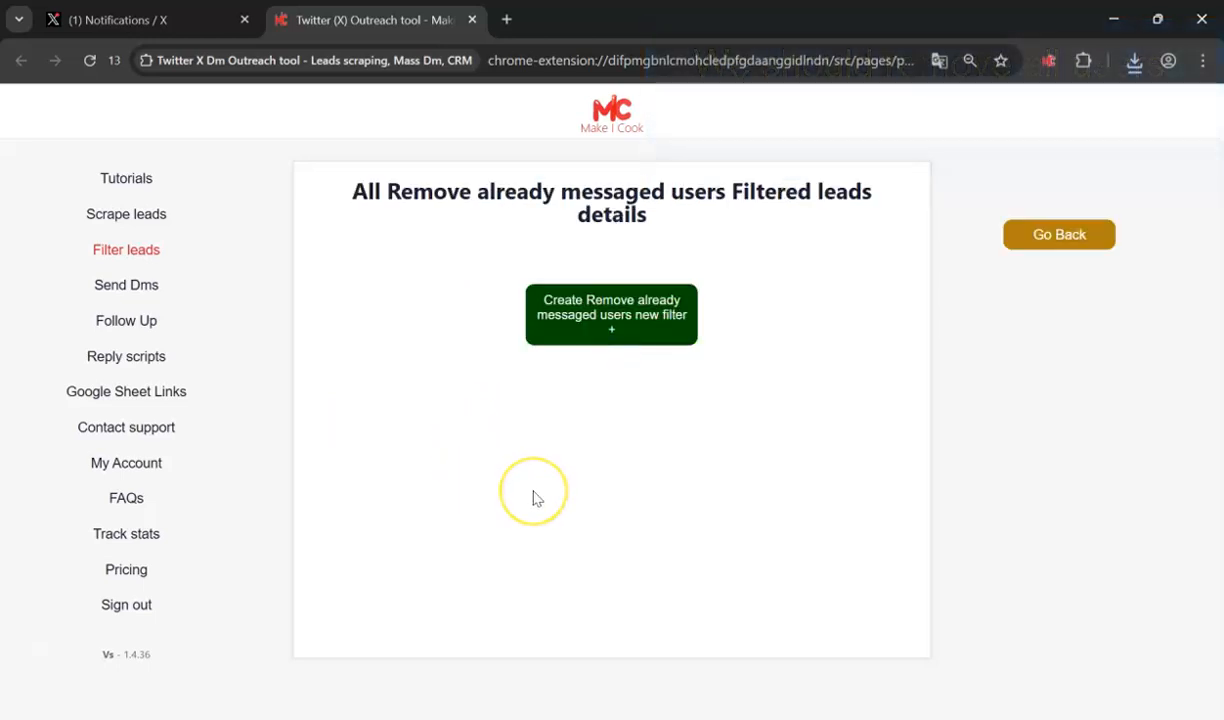
# - Create a filter skipping Current campaign contacts, with 'filter out empty bios' turned on
pyautogui.click(657, 330)
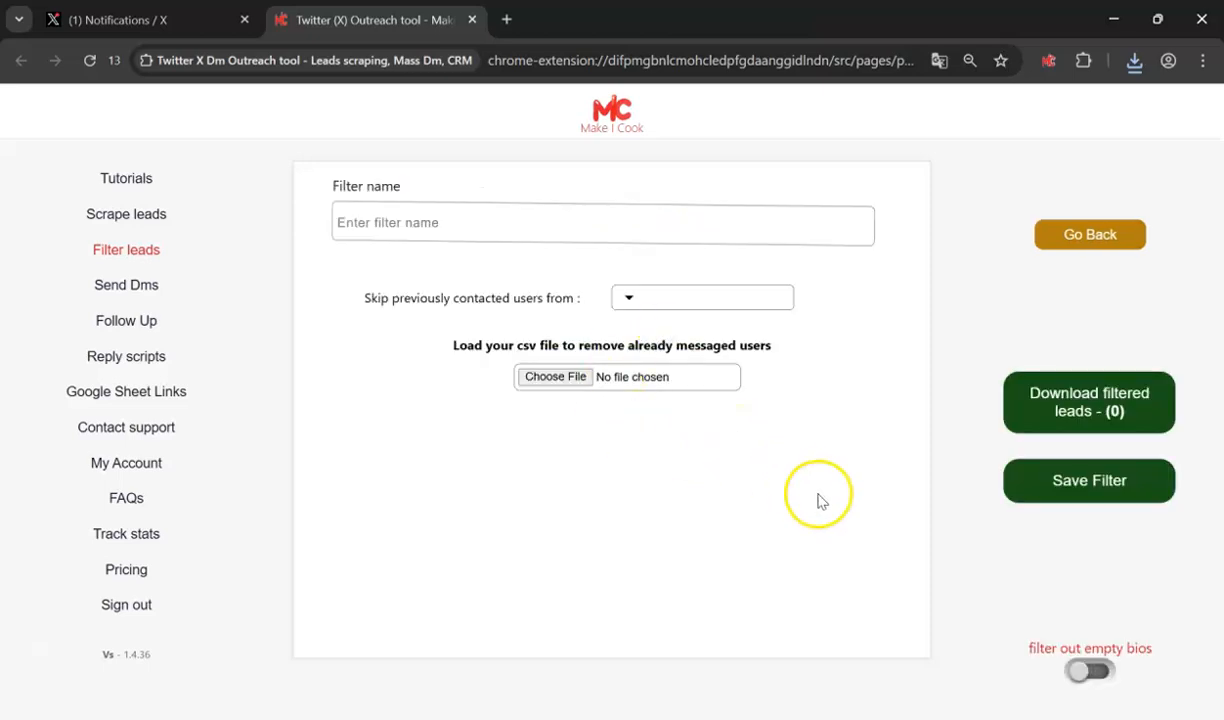
pyautogui.click(691, 306)
pyautogui.click(690, 305)
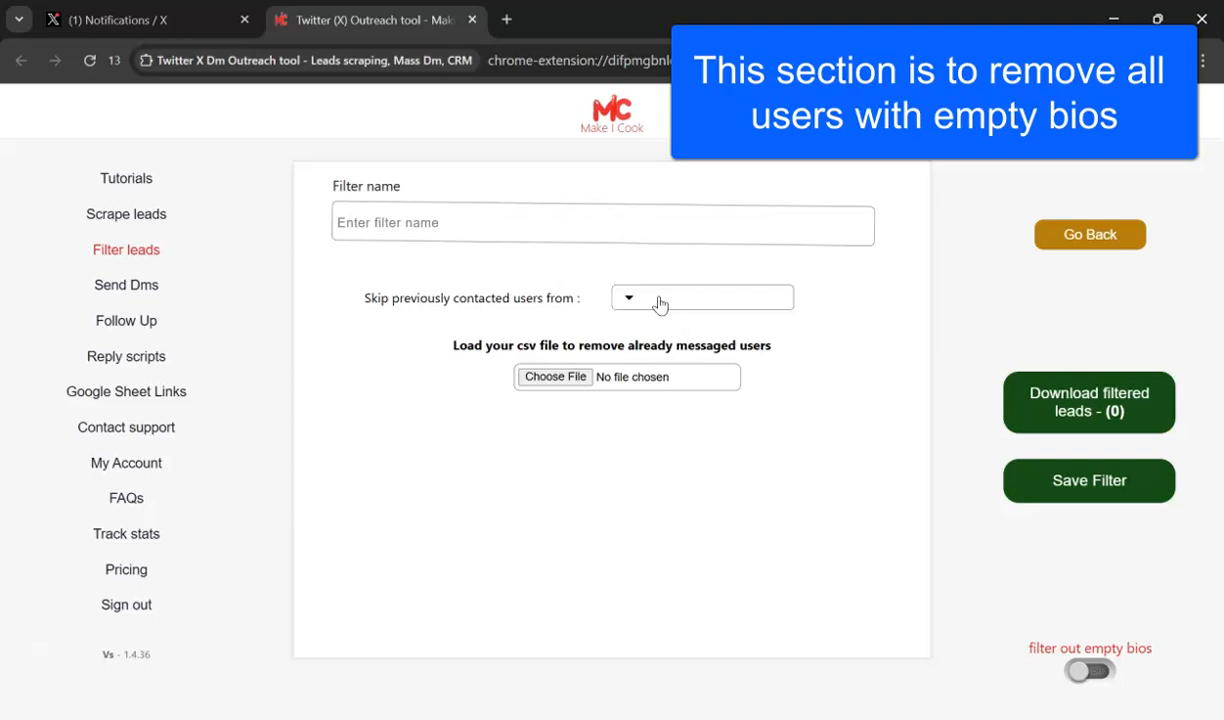
pyautogui.click(656, 300)
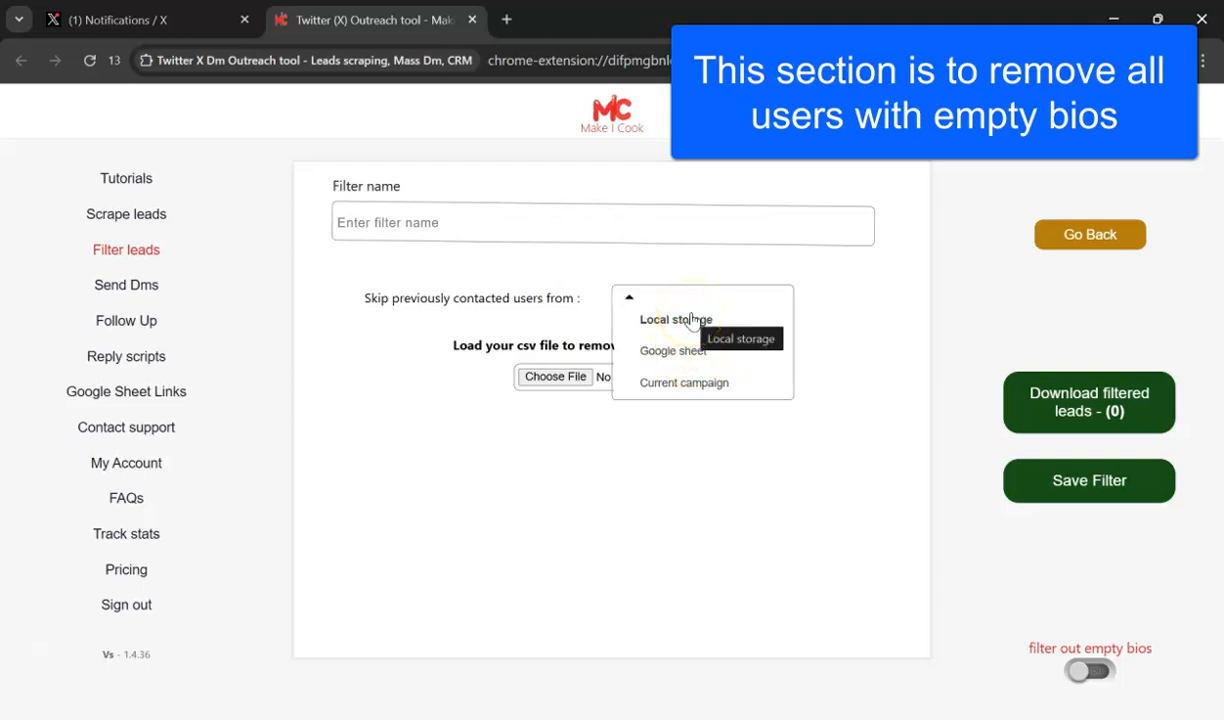
pyautogui.click(694, 383)
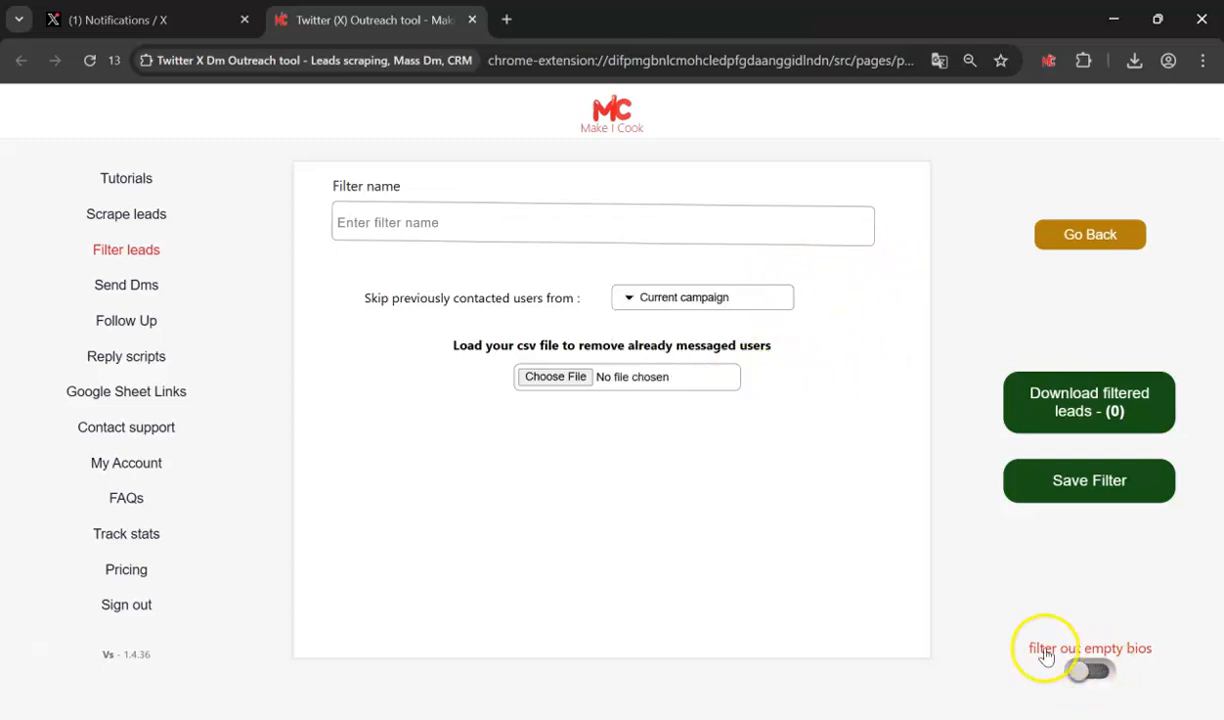
pyautogui.moveTo(1031, 655); pyautogui.dragTo(1150, 645)
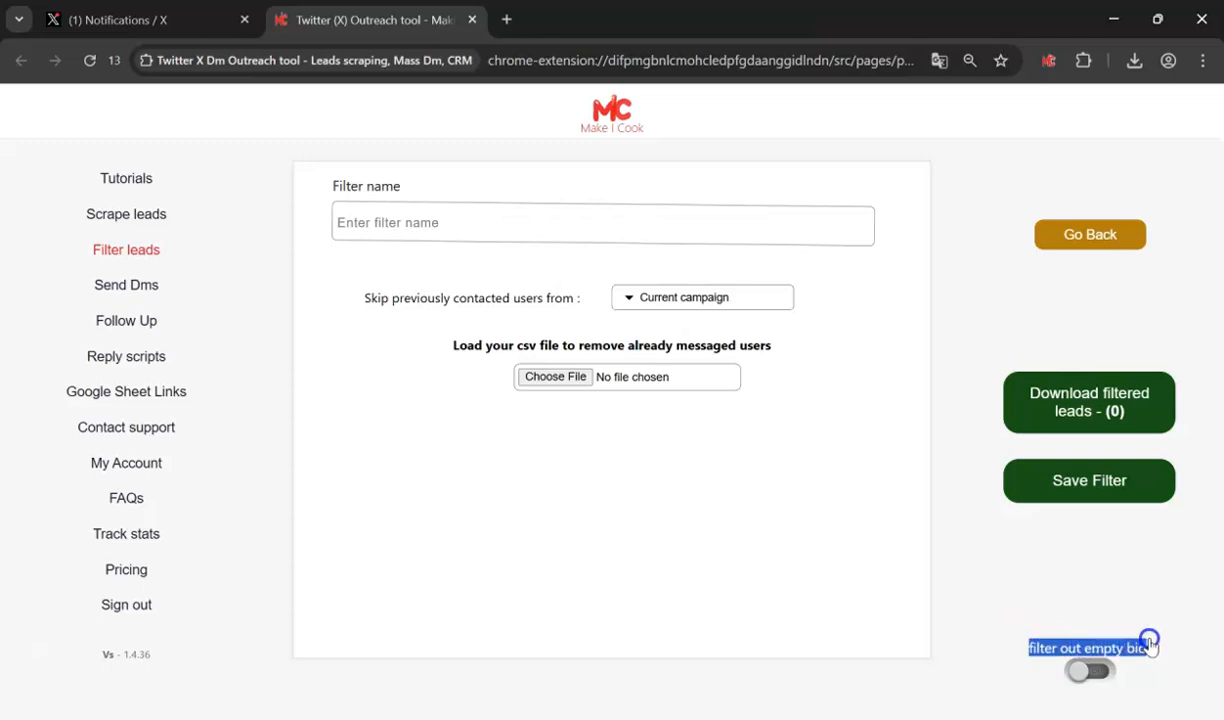
pyautogui.click(1175, 593)
pyautogui.click(1108, 671)
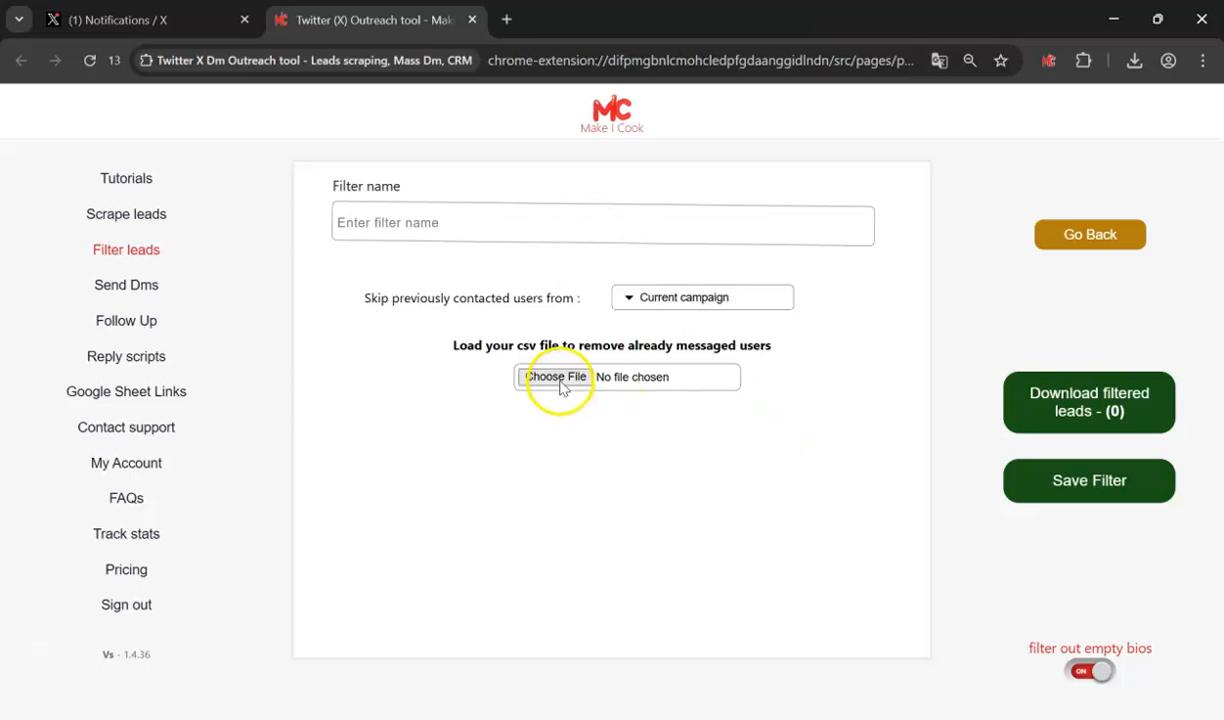
# - Load the filt-0-100000 followers (1) CSV and download its 3883 never-messaged users
pyautogui.click(561, 381)
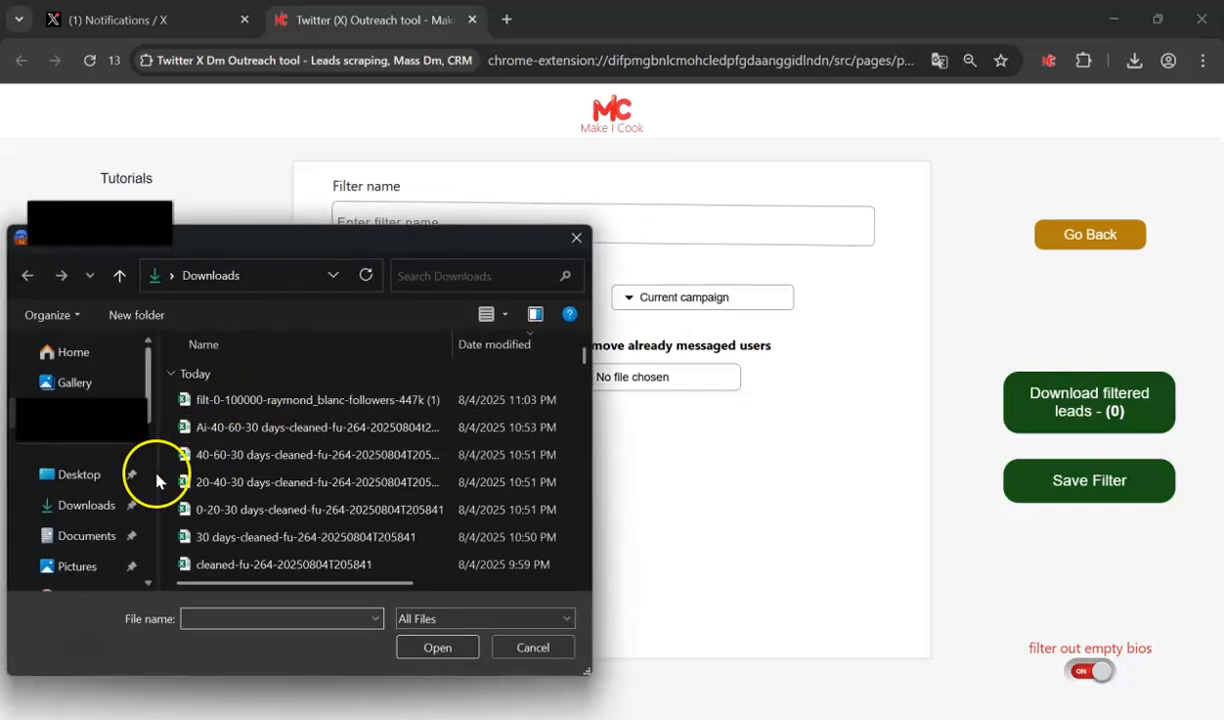
pyautogui.moveTo(440, 243); pyautogui.dragTo(457, 55)
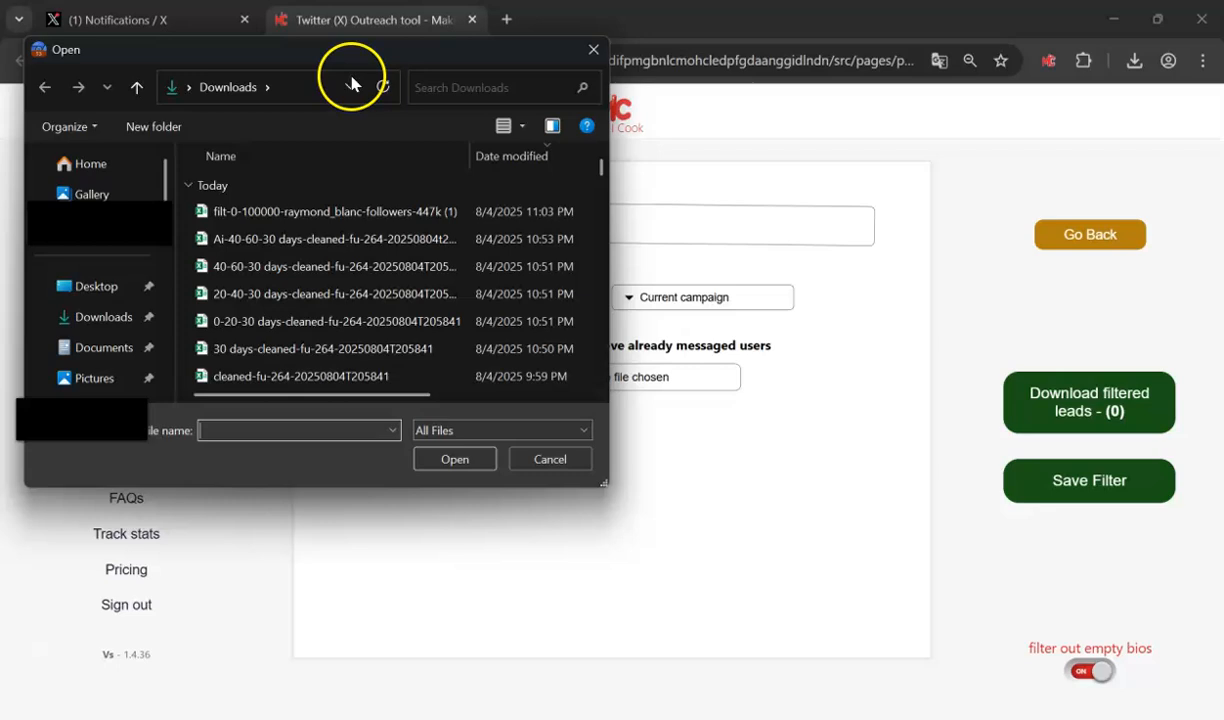
pyautogui.doubleClick(335, 213)
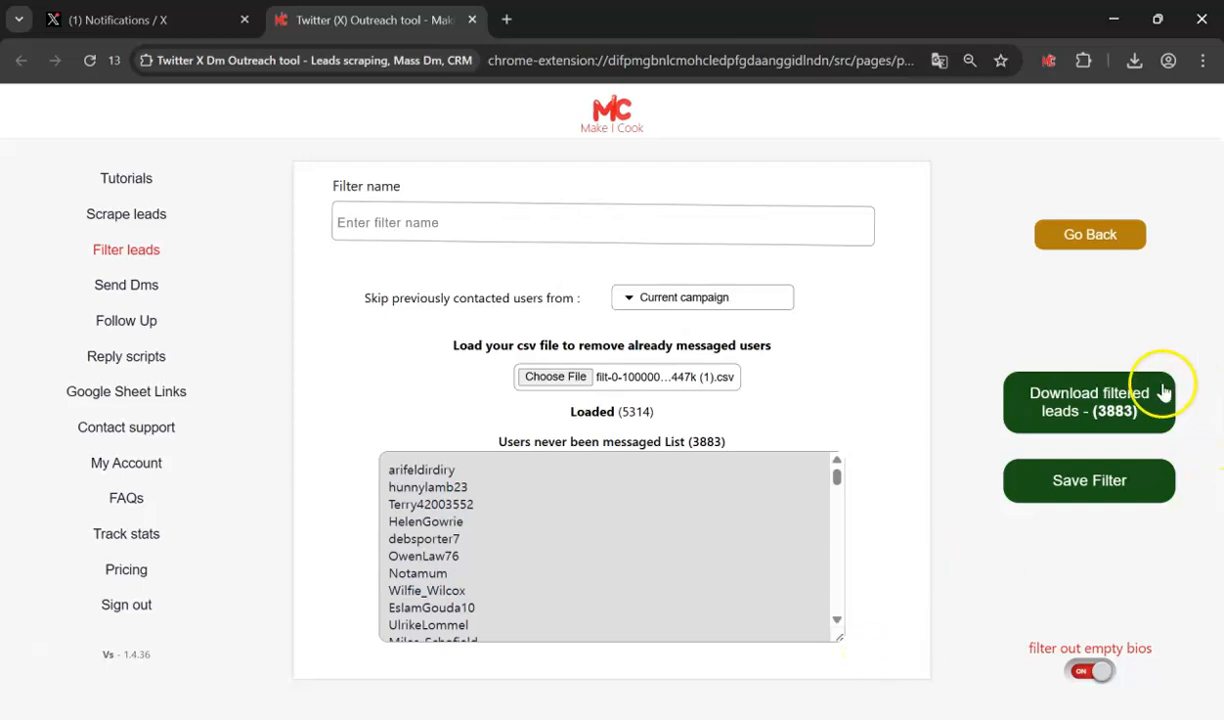
pyautogui.click(1115, 405)
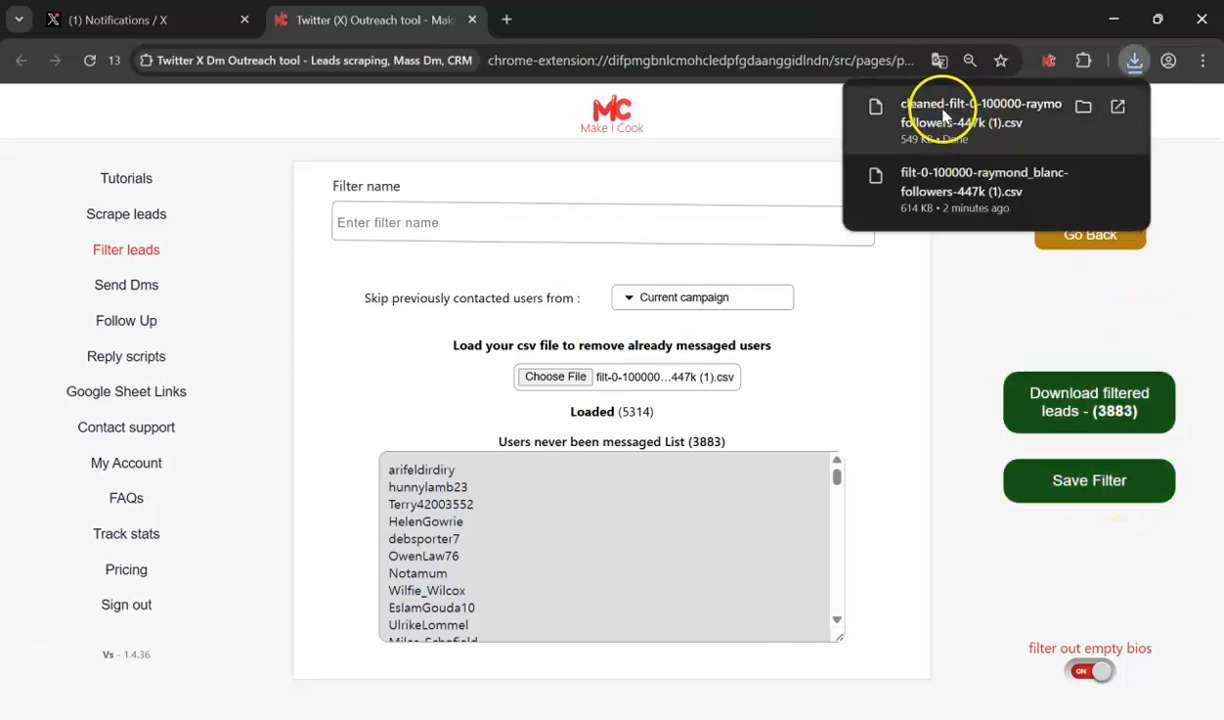
# - Close Chrome's downloads bubble, keeping the 3883-user result visible
pyautogui.click(1030, 309)
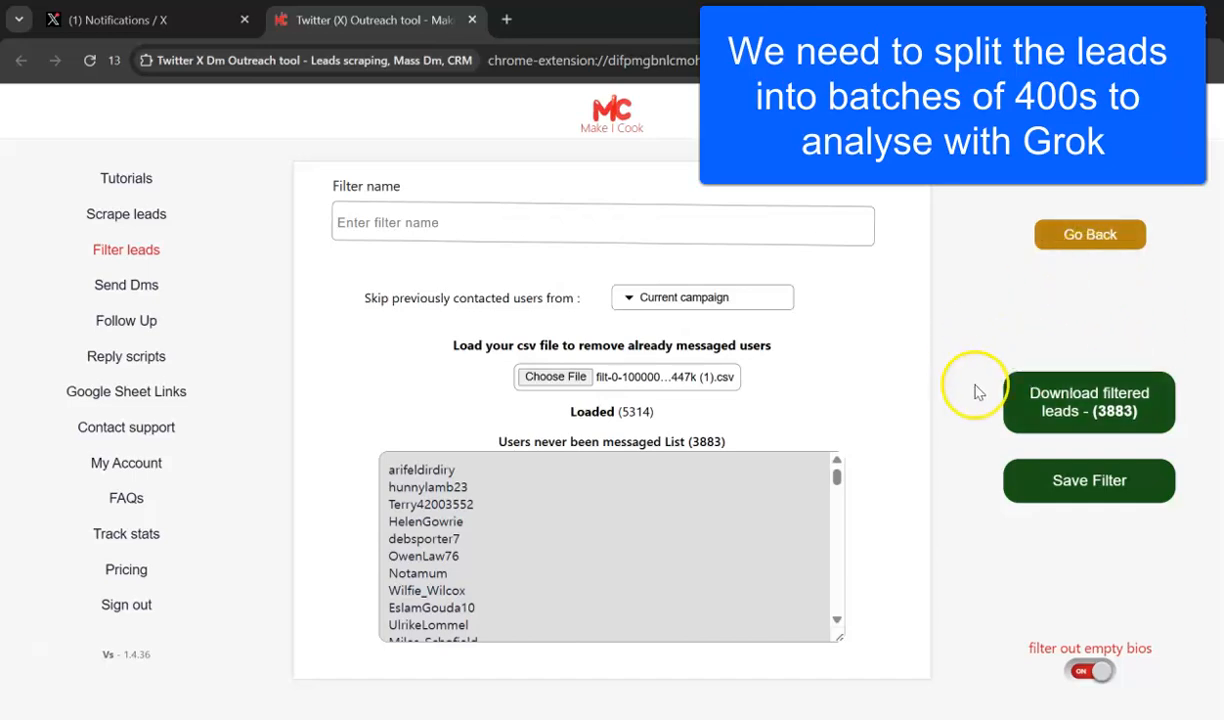
# - Return to the filtering methods and start a new Trim leads filter
pyautogui.click(1115, 230)
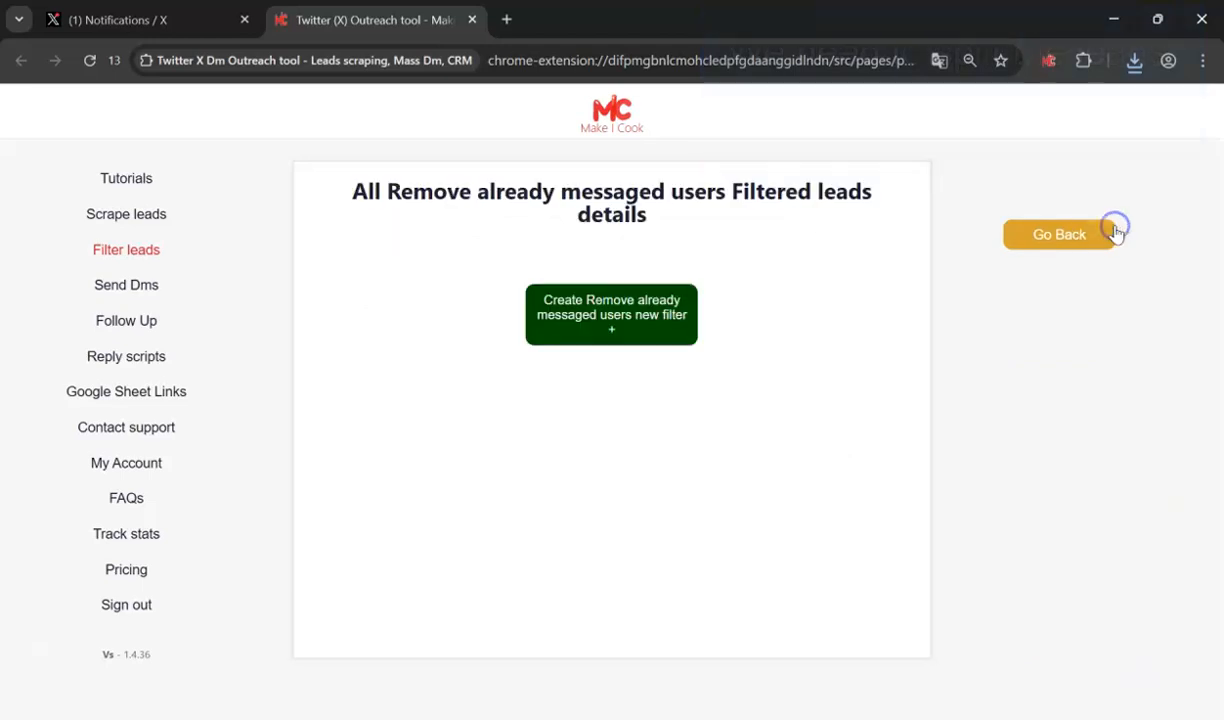
pyautogui.click(1065, 246)
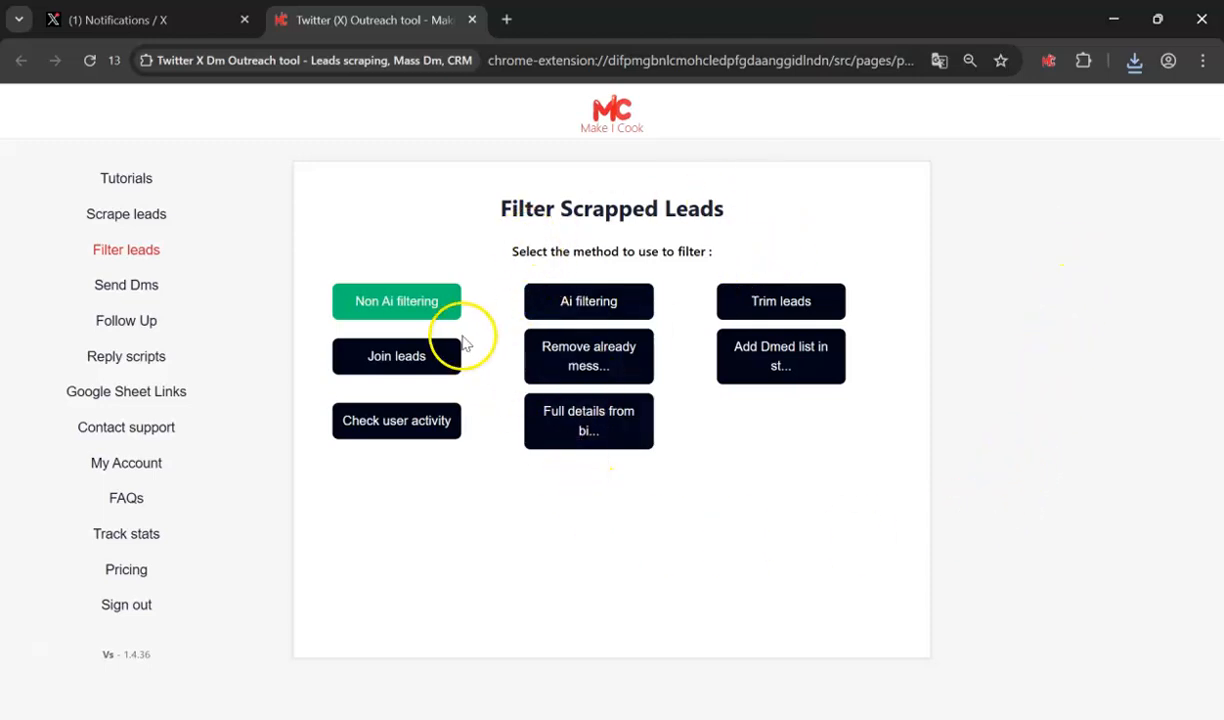
pyautogui.click(762, 296)
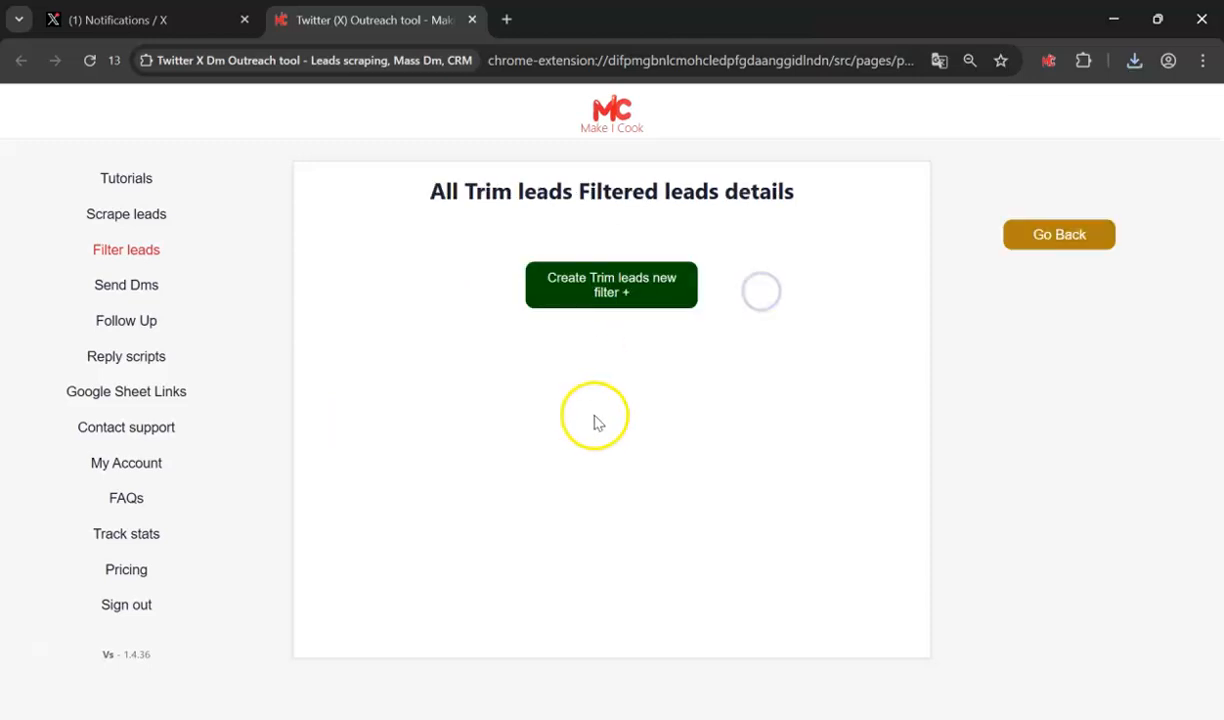
pyautogui.click(658, 285)
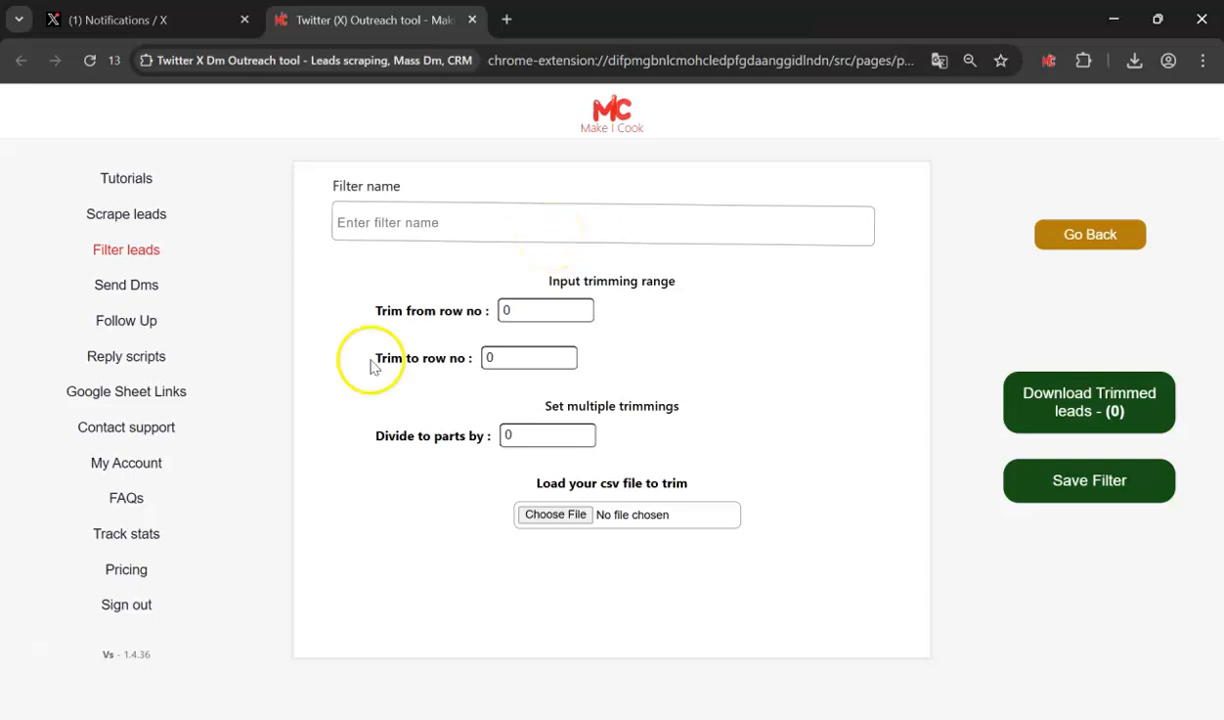
# - Set 'Divide to parts by' to 400 and 'Trim to row no' to 400
pyautogui.moveTo(371, 366); pyautogui.dragTo(487, 357)
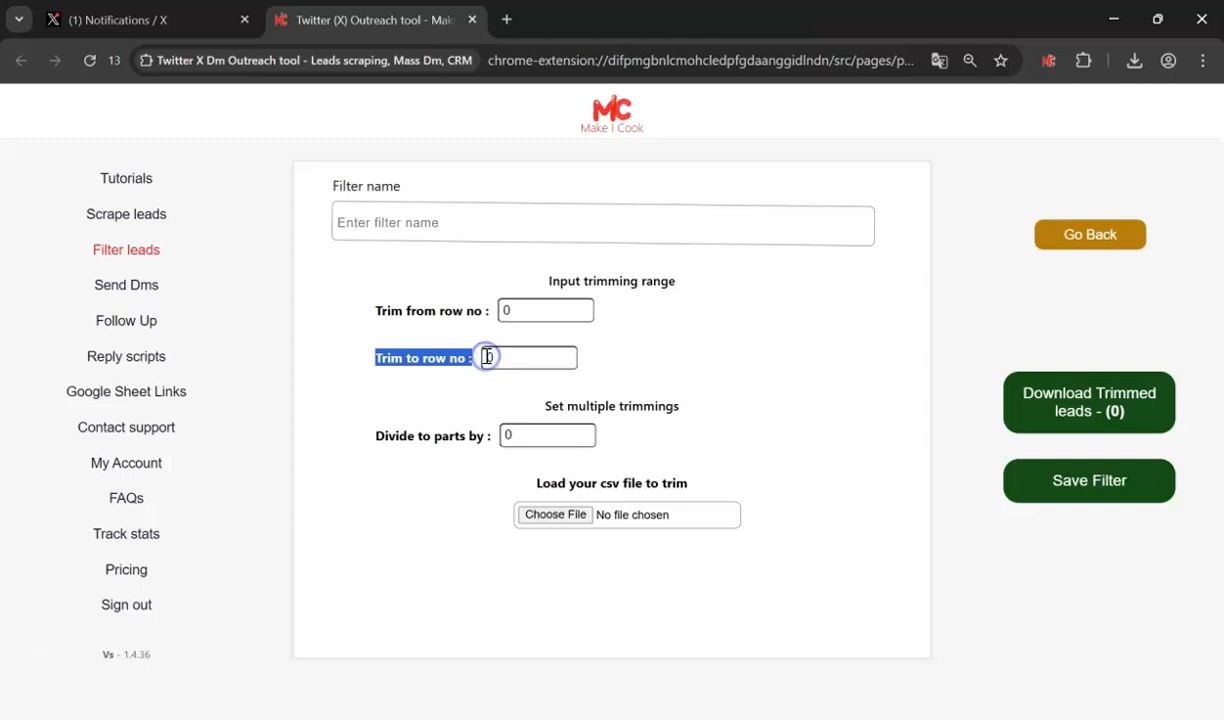
pyautogui.click(432, 376)
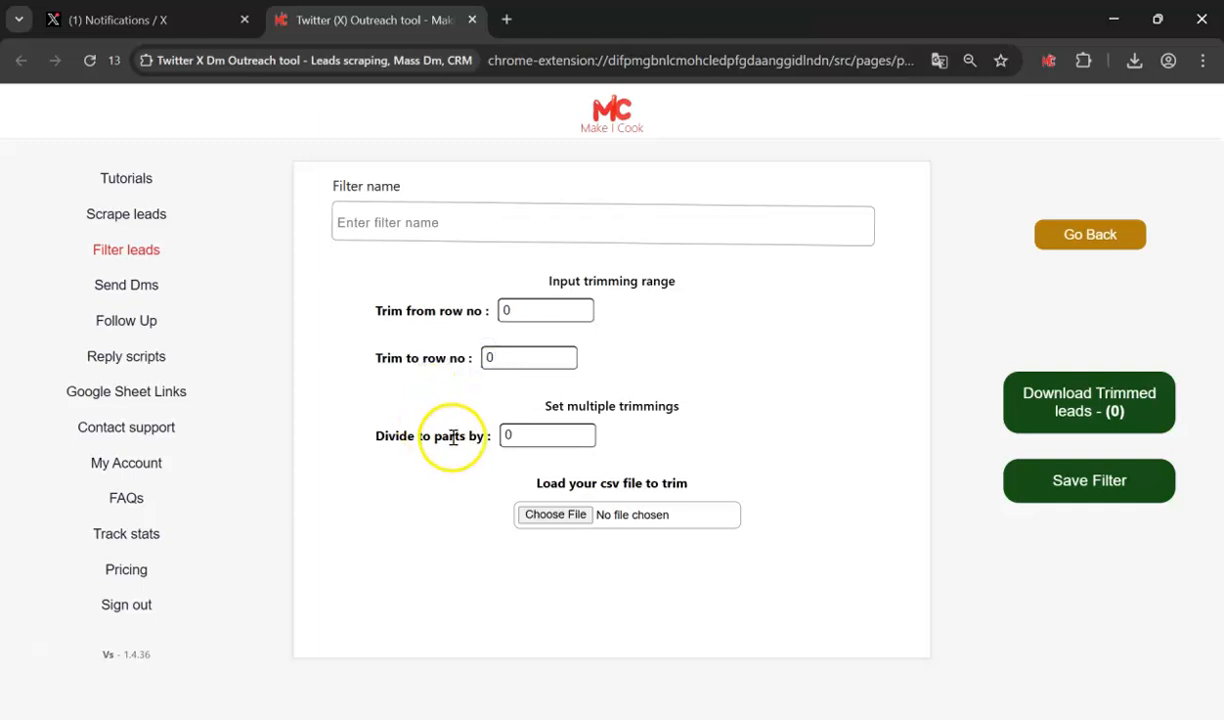
pyautogui.moveTo(377, 435); pyautogui.dragTo(510, 437)
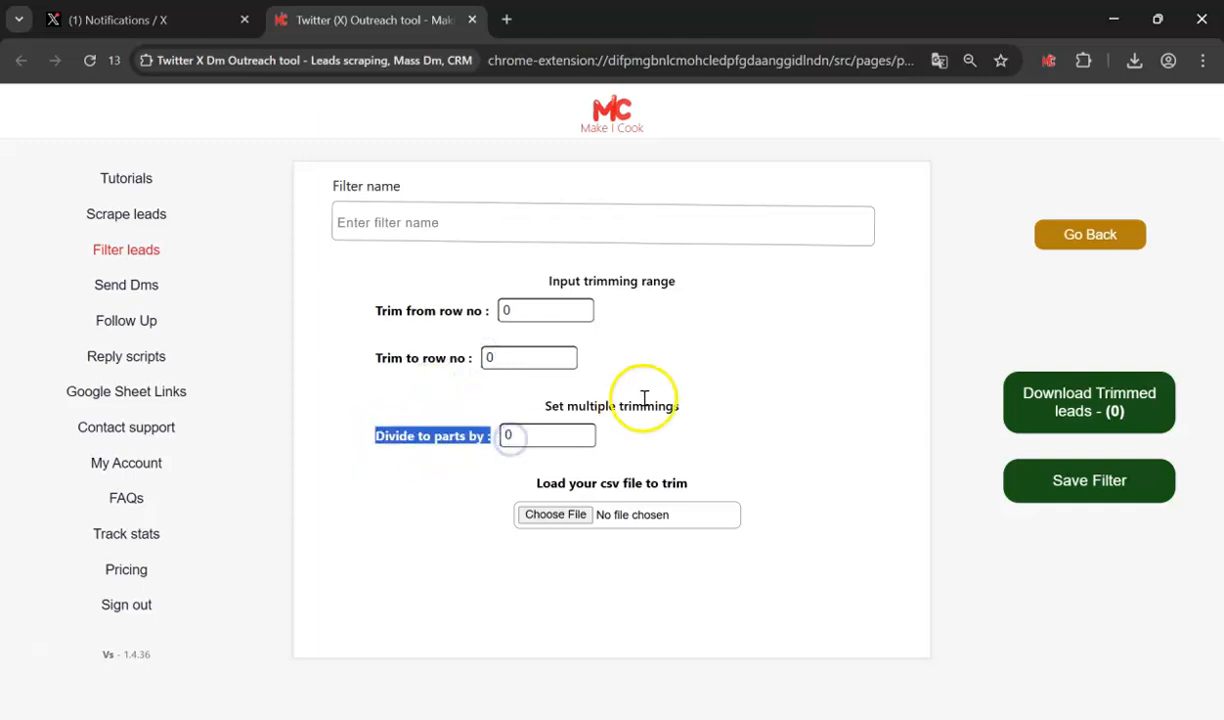
pyautogui.click(644, 398)
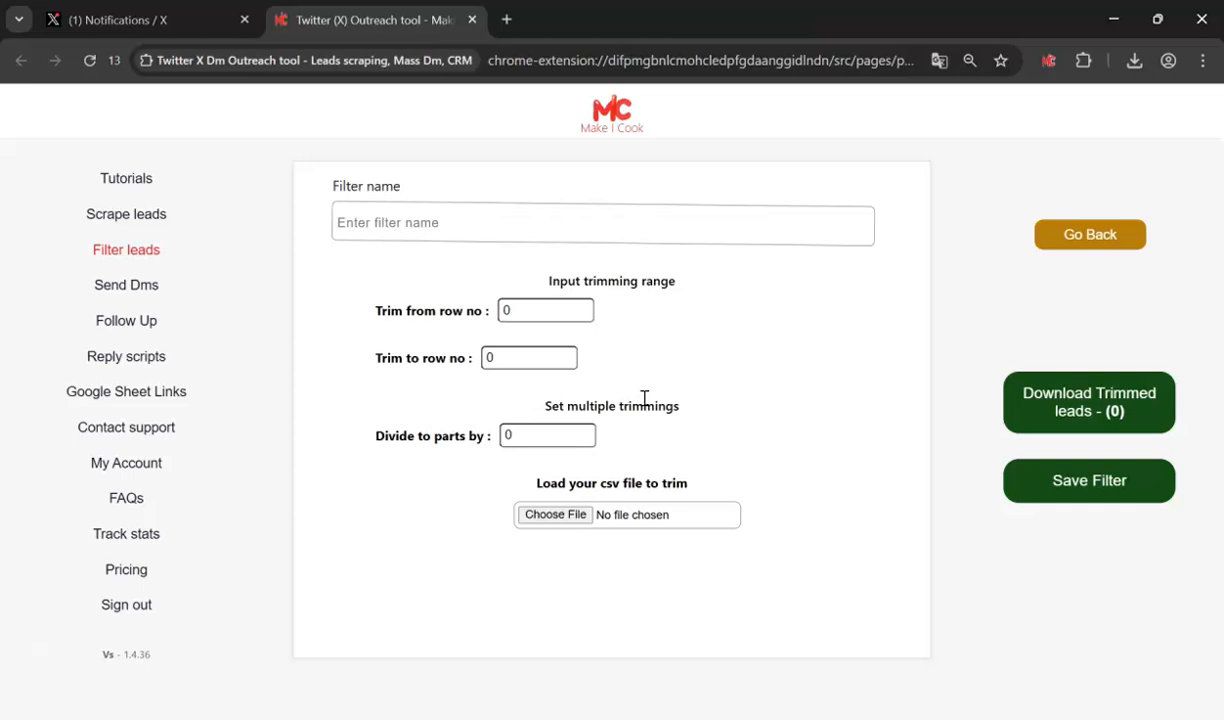
pyautogui.click(519, 436)
pyautogui.press('BackSpace')
pyautogui.write('400')
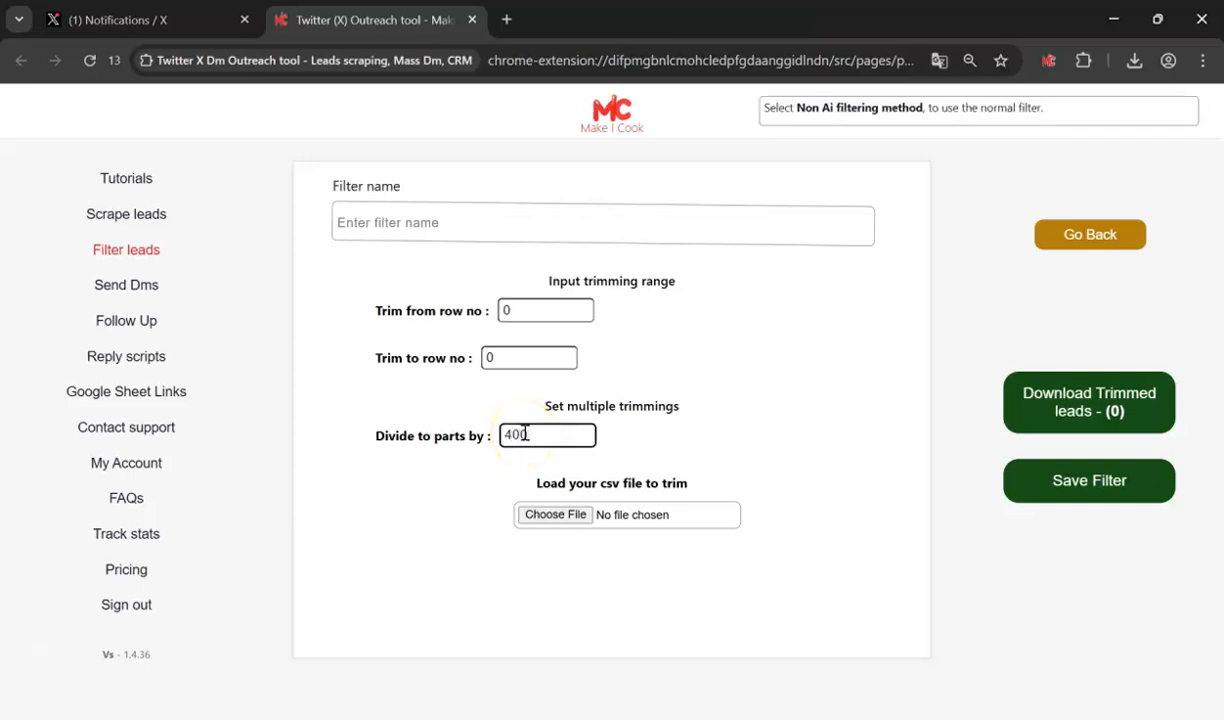
pyautogui.hotkey('ctrl', 'a')
pyautogui.hotkey('ctrl', 'c')
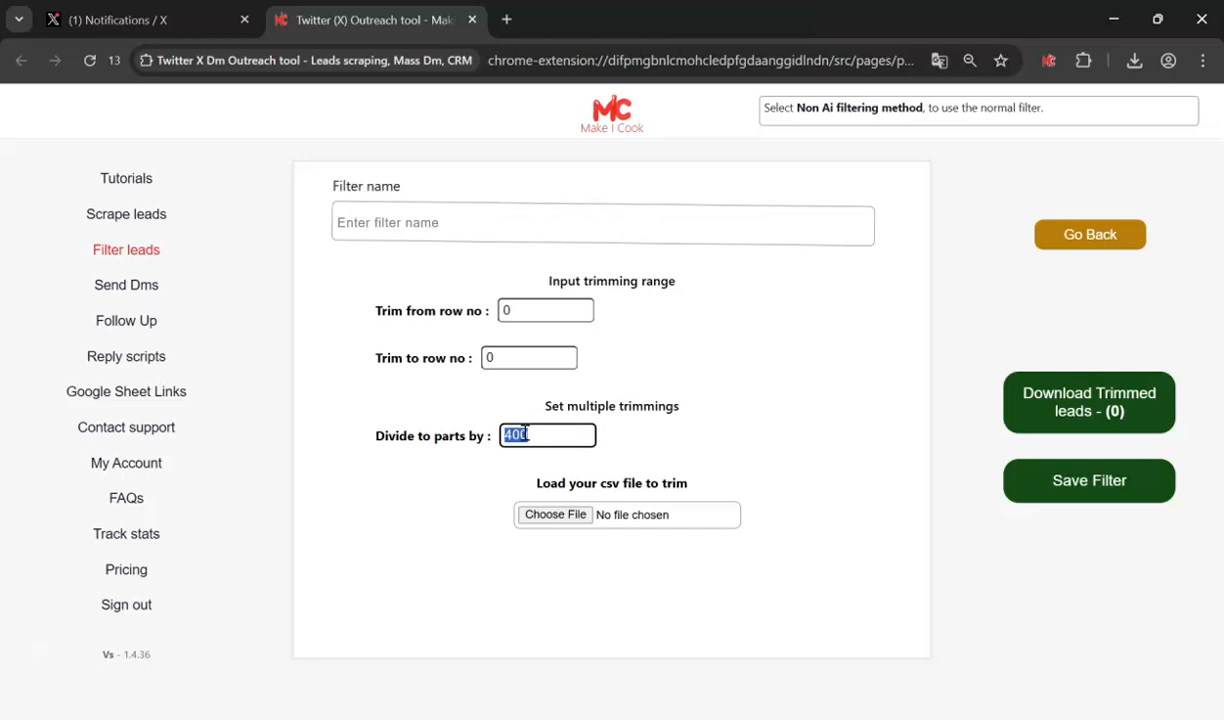
pyautogui.click(507, 358)
pyautogui.hotkey('ctrl', 'a')
pyautogui.hotkey('ctrl', 'v')
pyautogui.click(720, 356)
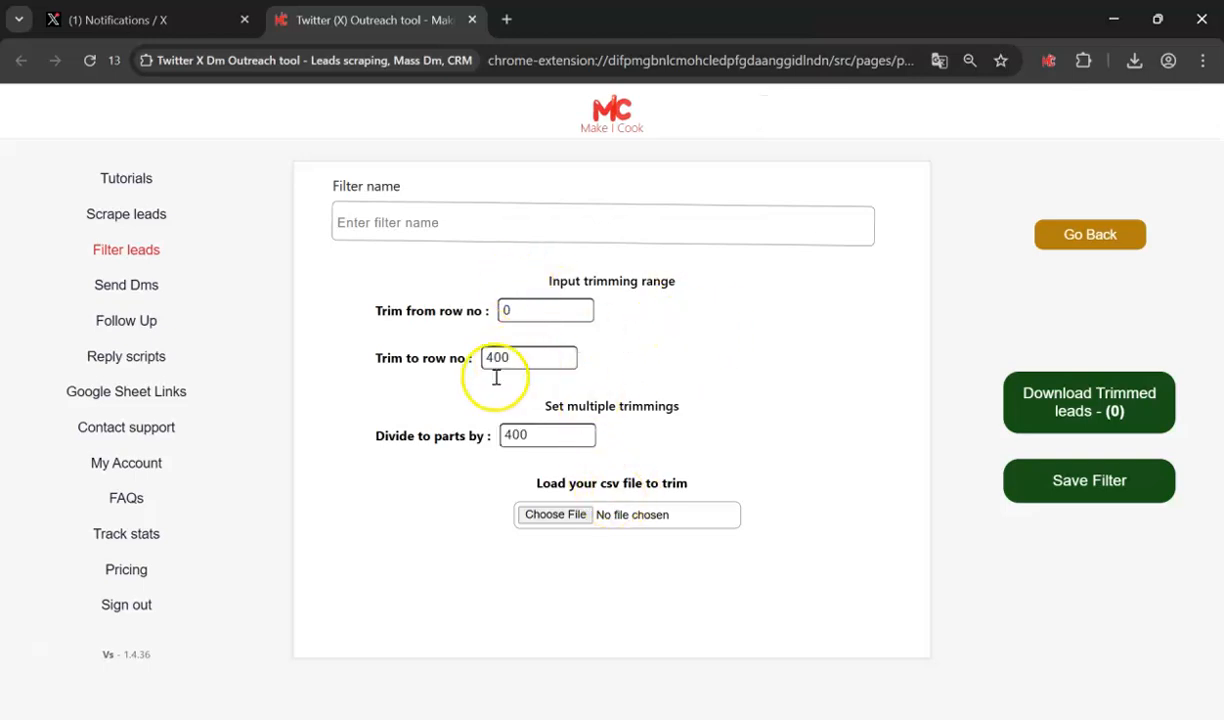
# - Load the cleaned followers CSV and download its trimmed 400-lead batches
pyautogui.click(557, 519)
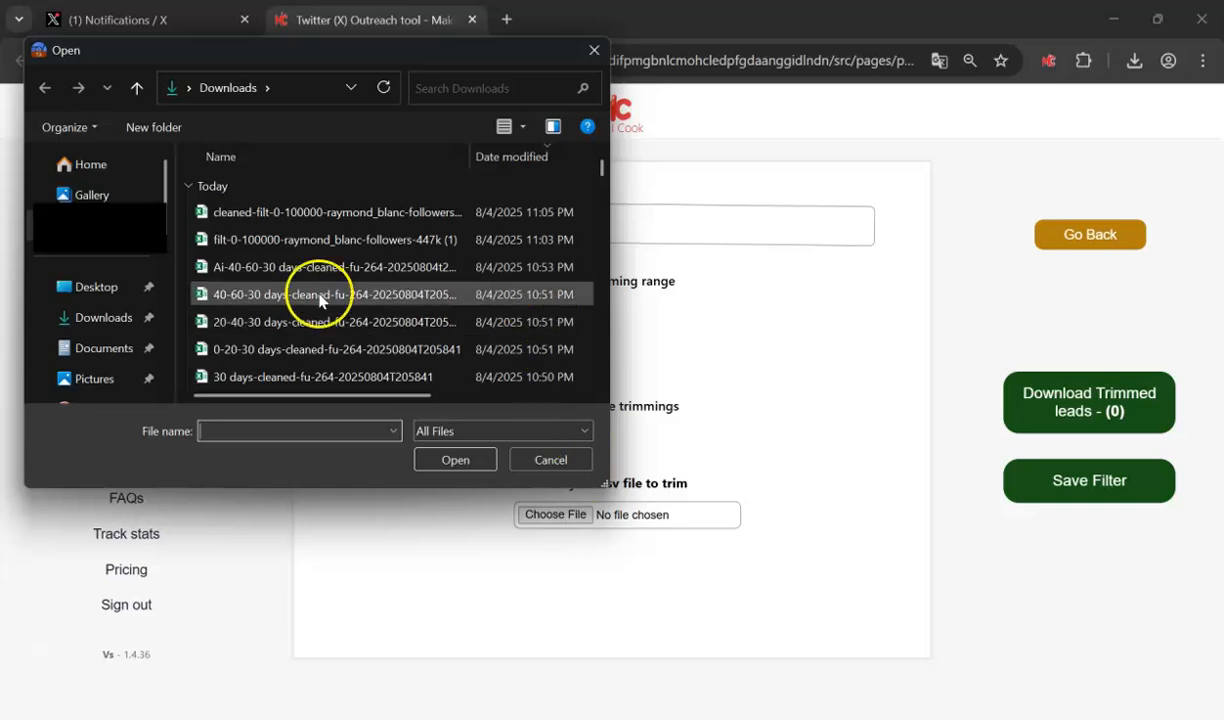
pyautogui.doubleClick(327, 213)
pyautogui.click(1078, 402)
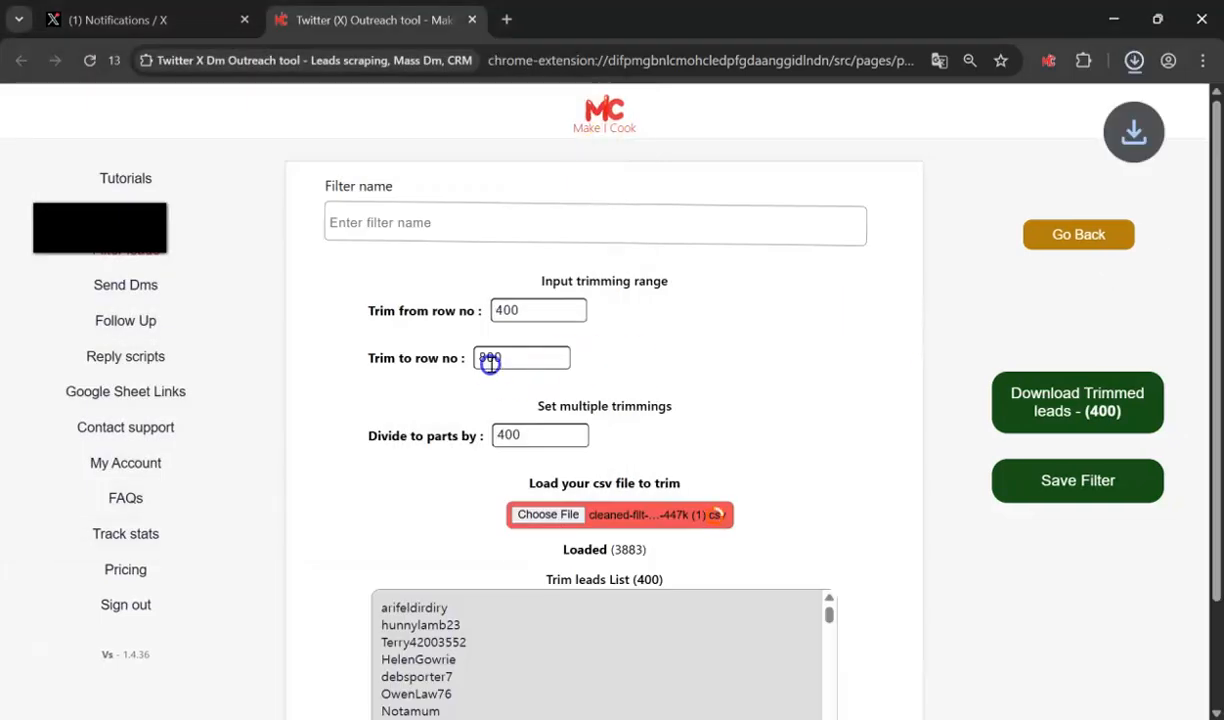
pyautogui.click(1134, 61)
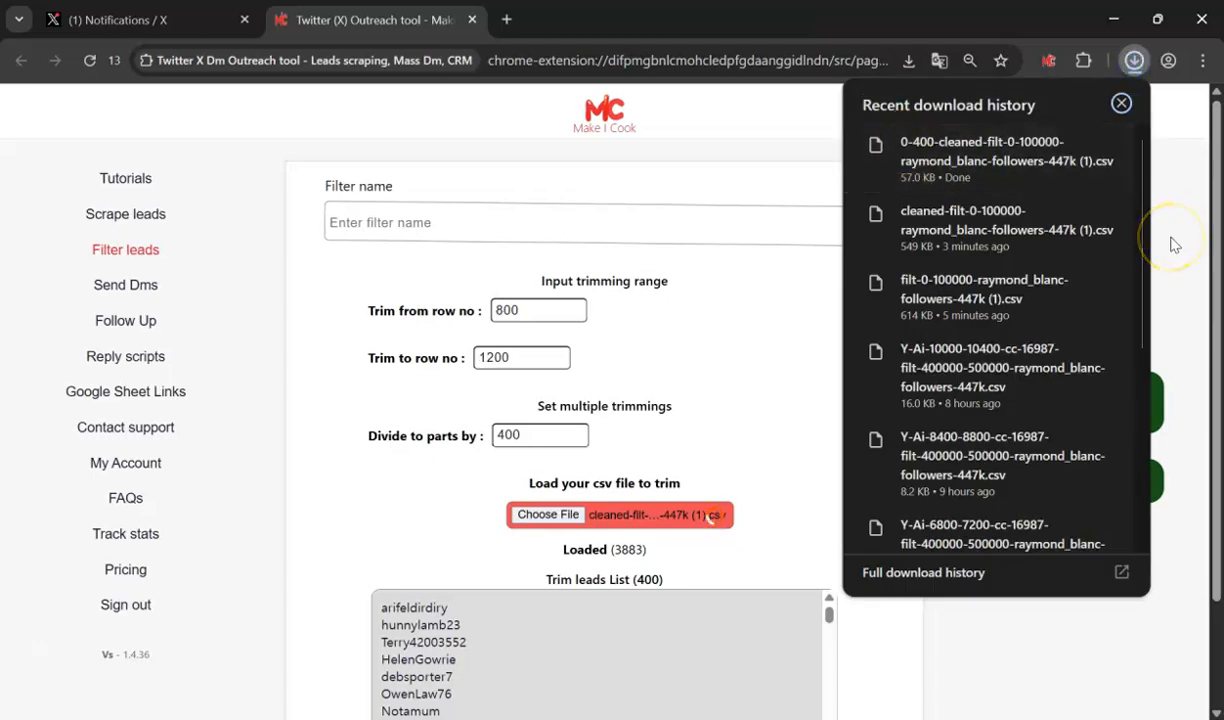
pyautogui.click(1170, 240)
pyautogui.click(1136, 63)
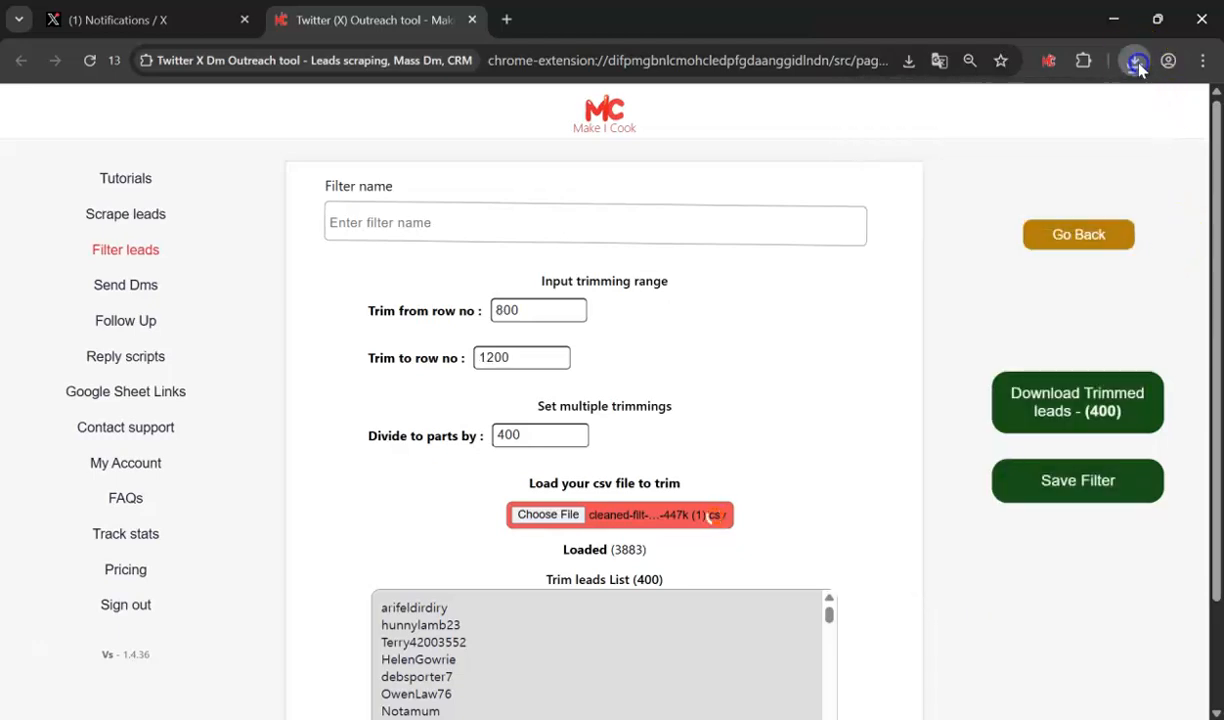
pyautogui.click(1136, 62)
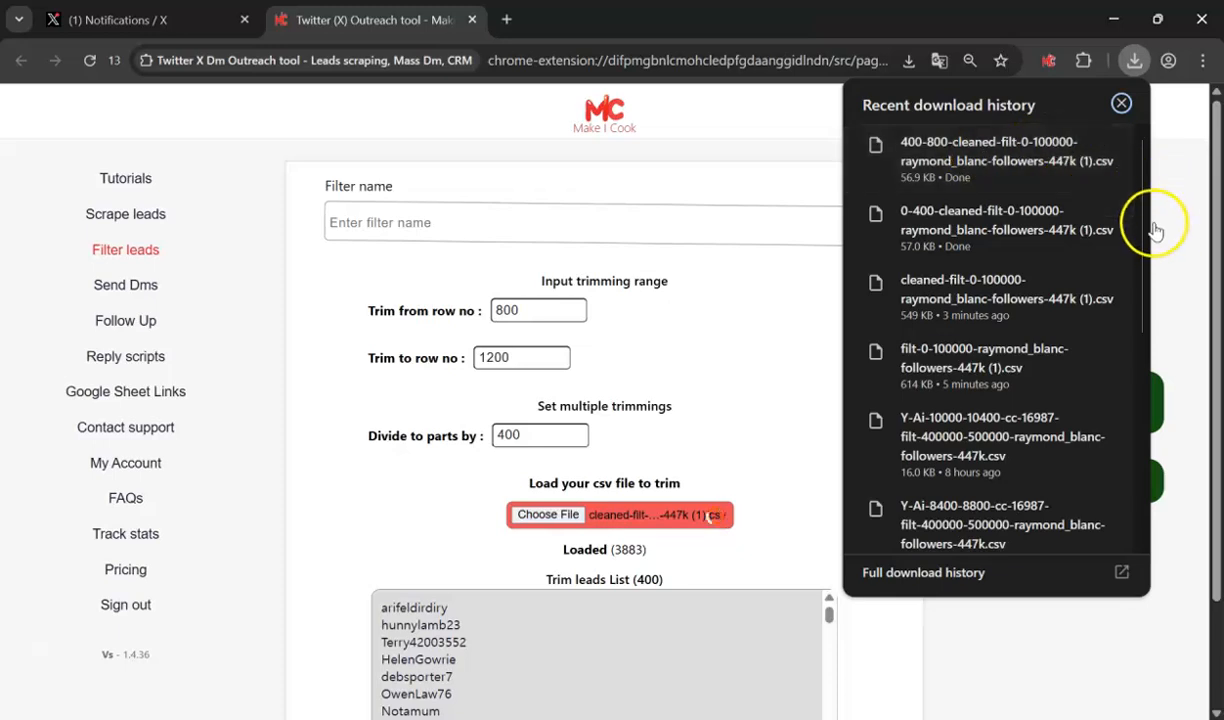
pyautogui.click(1163, 237)
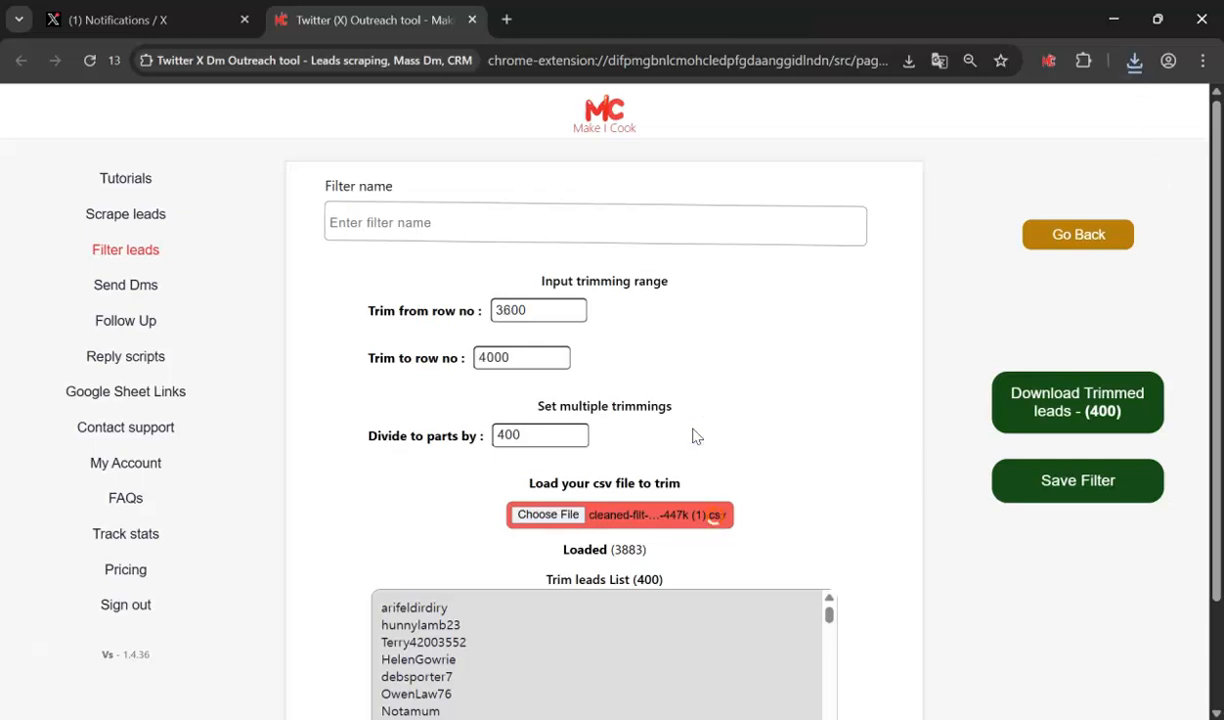
# - Return to the filter methods page and review the downloaded trimmed CSV files
pyautogui.click(555, 362)
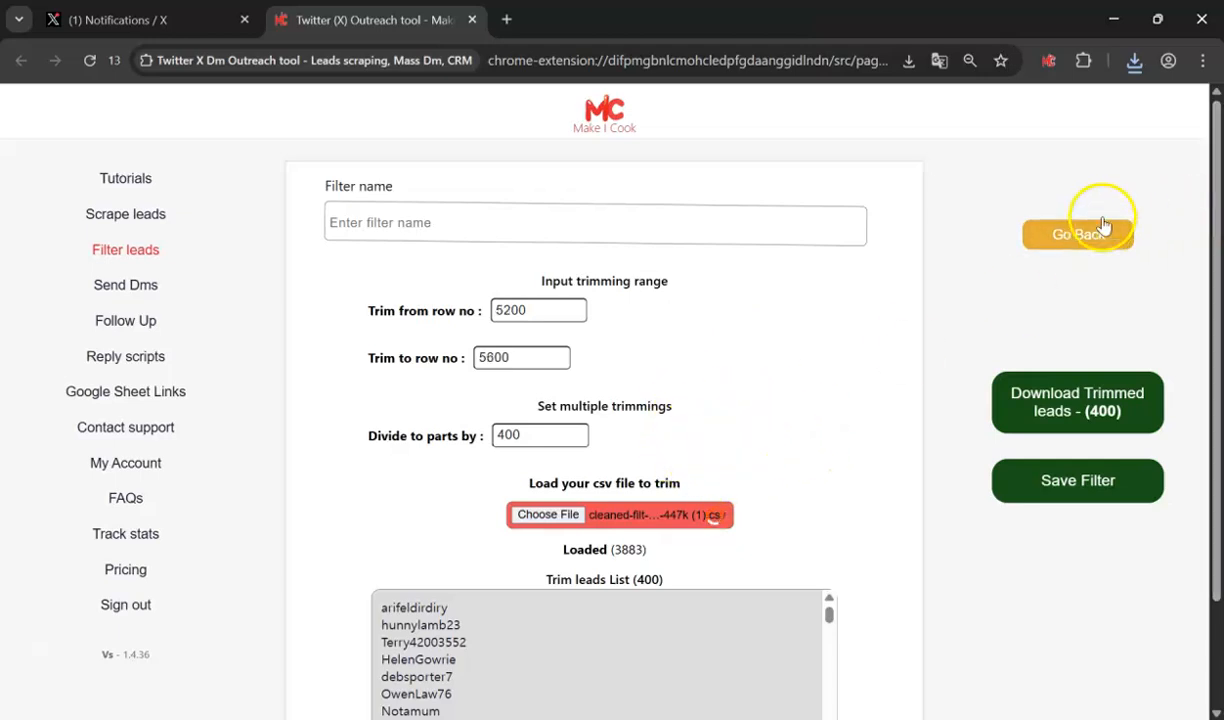
pyautogui.click(1066, 232)
pyautogui.click(1062, 235)
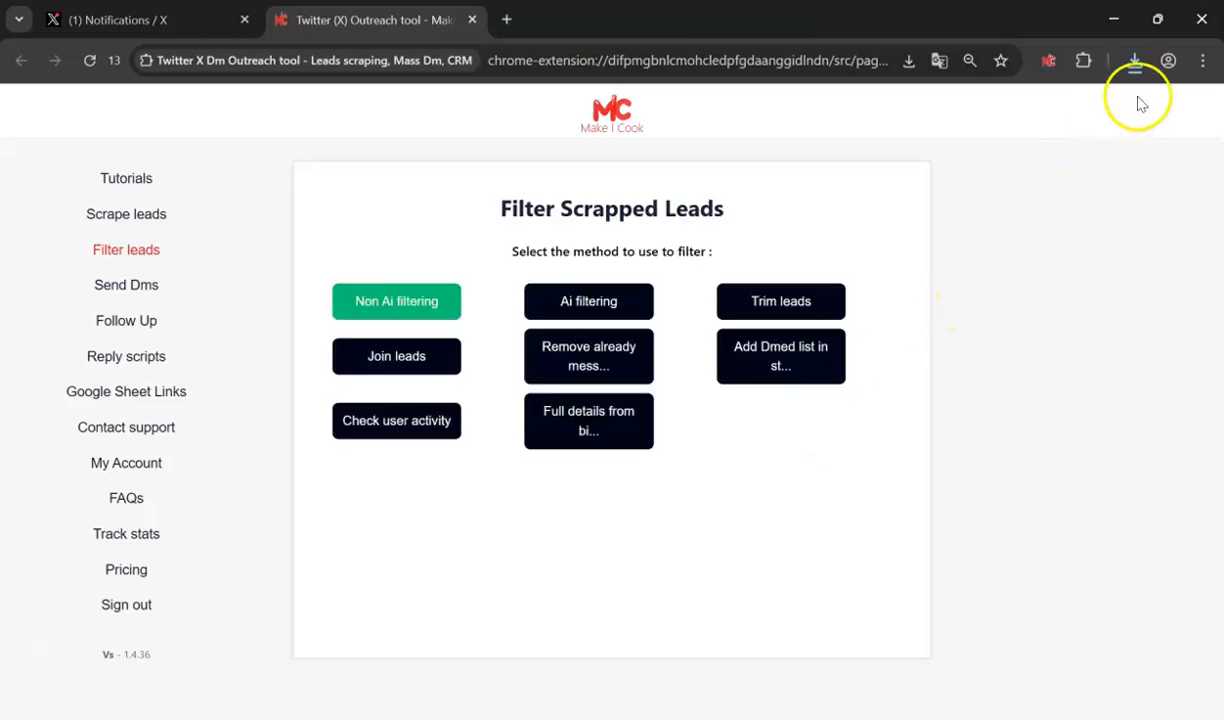
pyautogui.click(1134, 61)
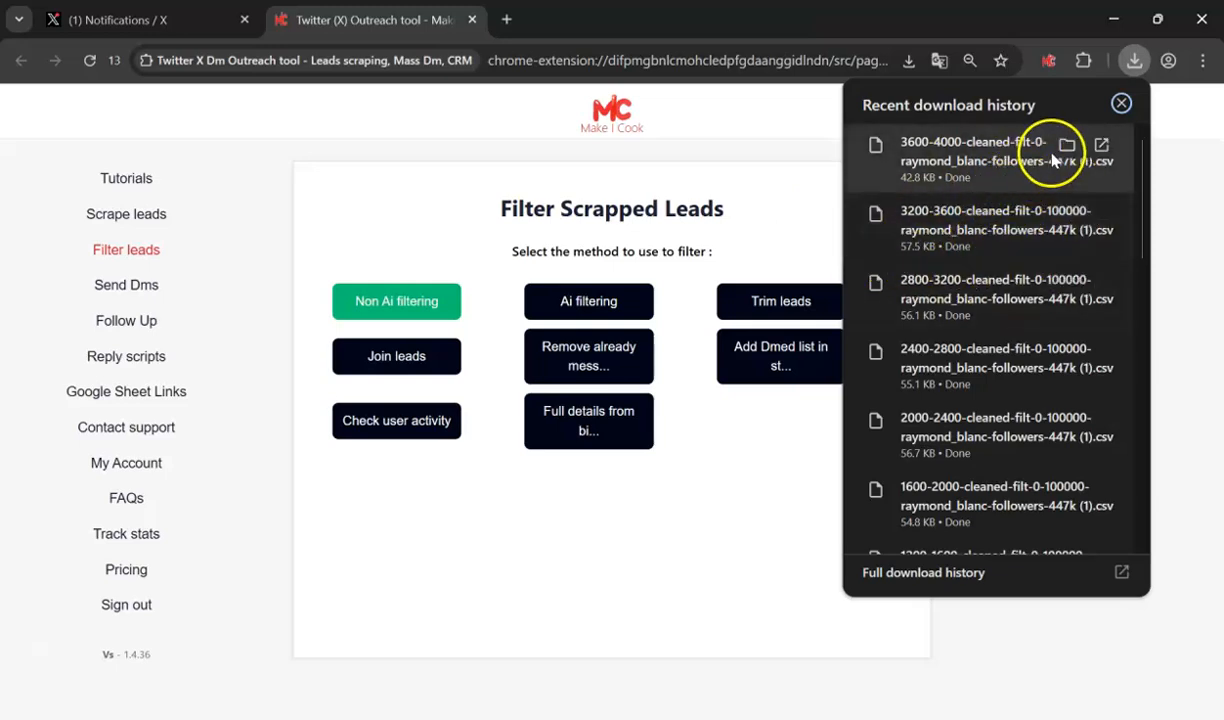
pyautogui.click(1170, 310)
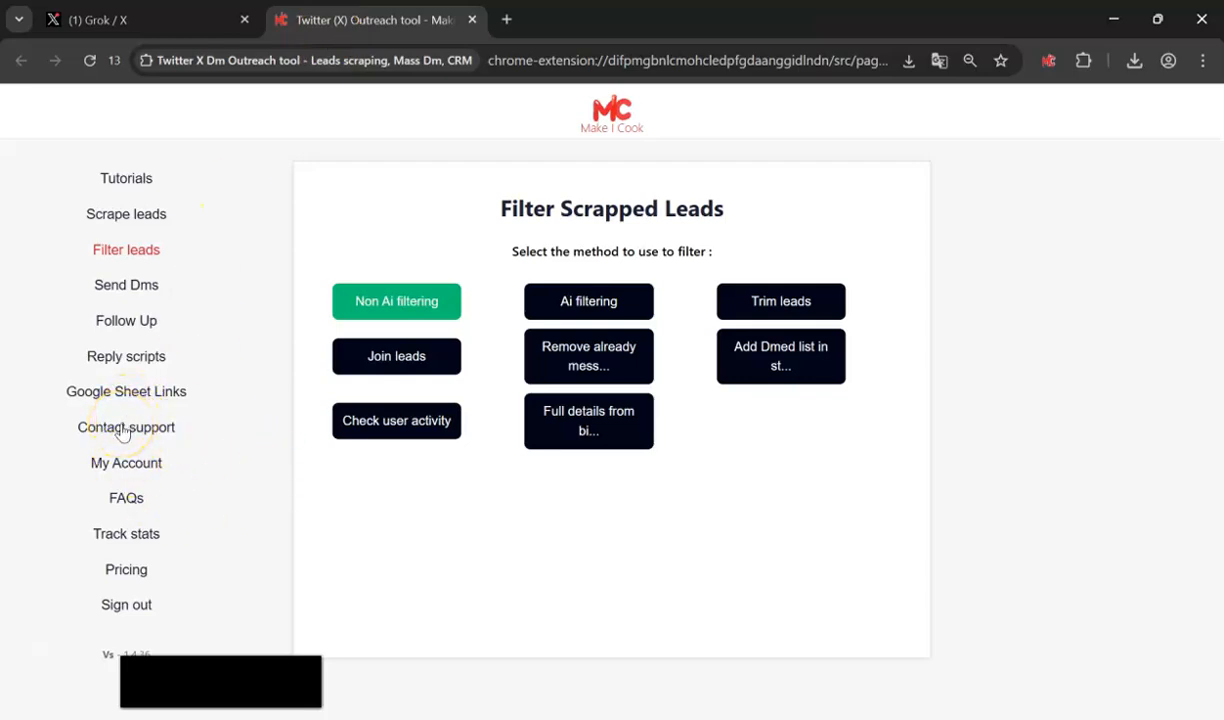
# - Submit a Contact support request reading 'Help' about the Grok AI analysis script
pyautogui.click(122, 432)
pyautogui.click(491, 308)
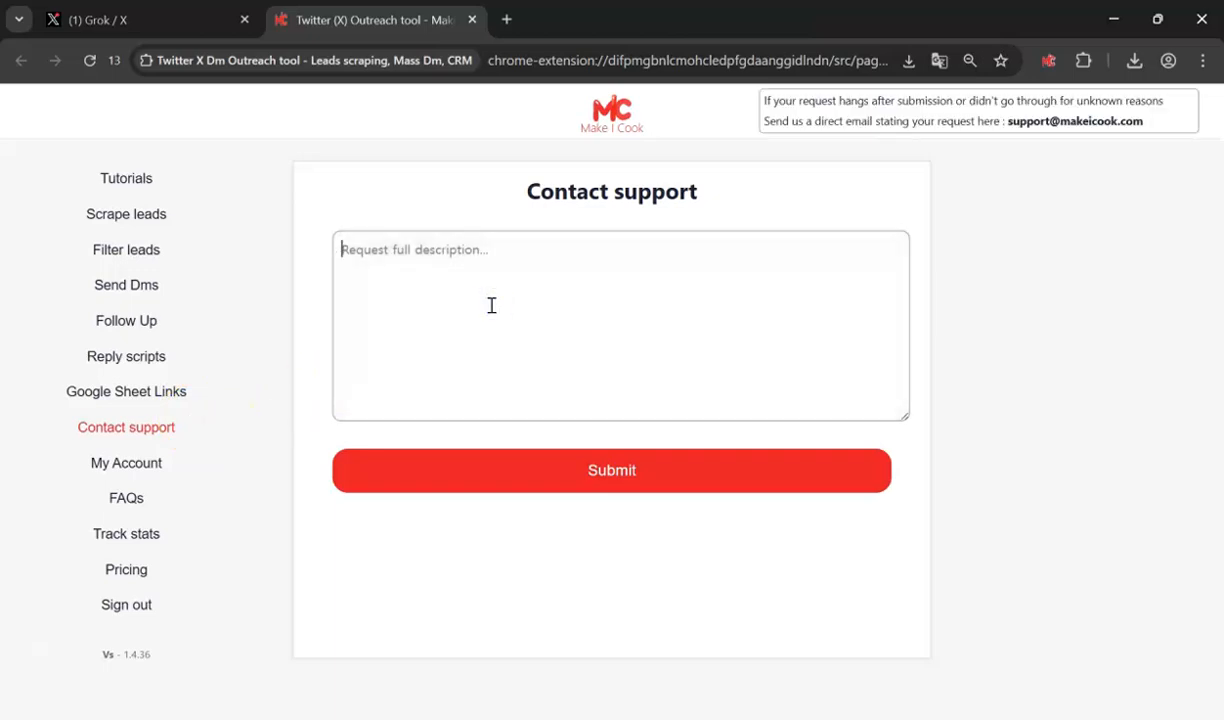
pyautogui.write('He')
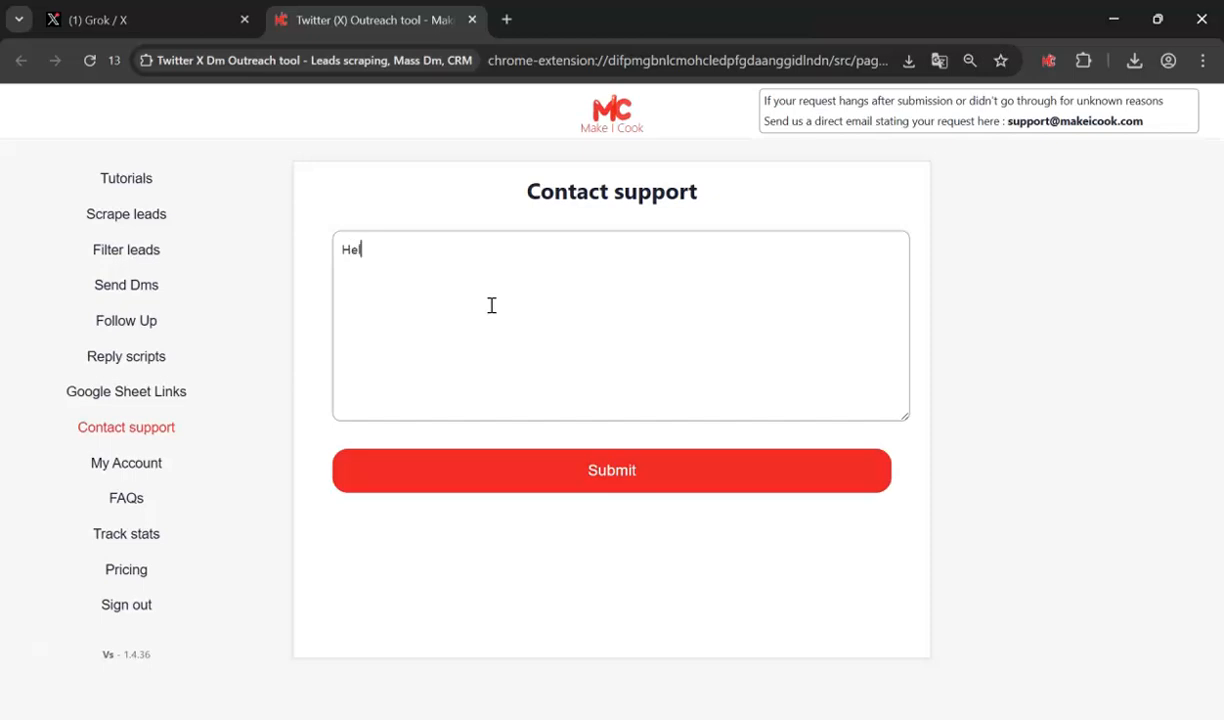
pyautogui.write('lp')
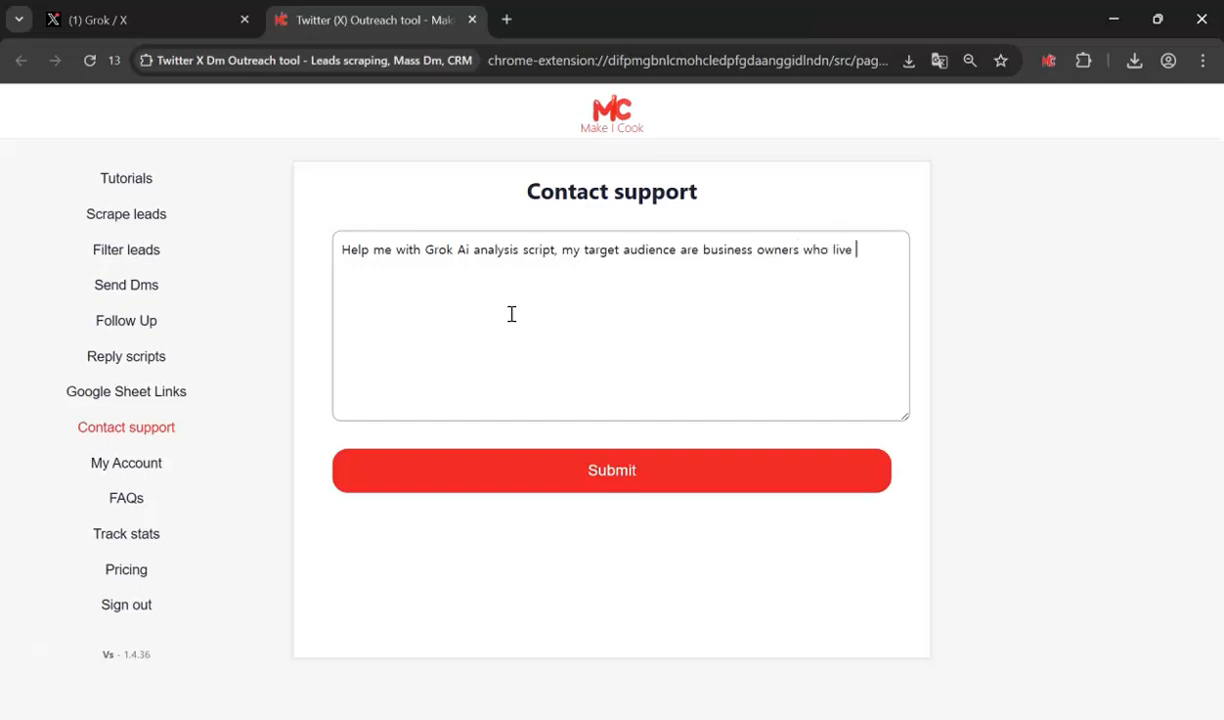
pyautogui.click(610, 470)
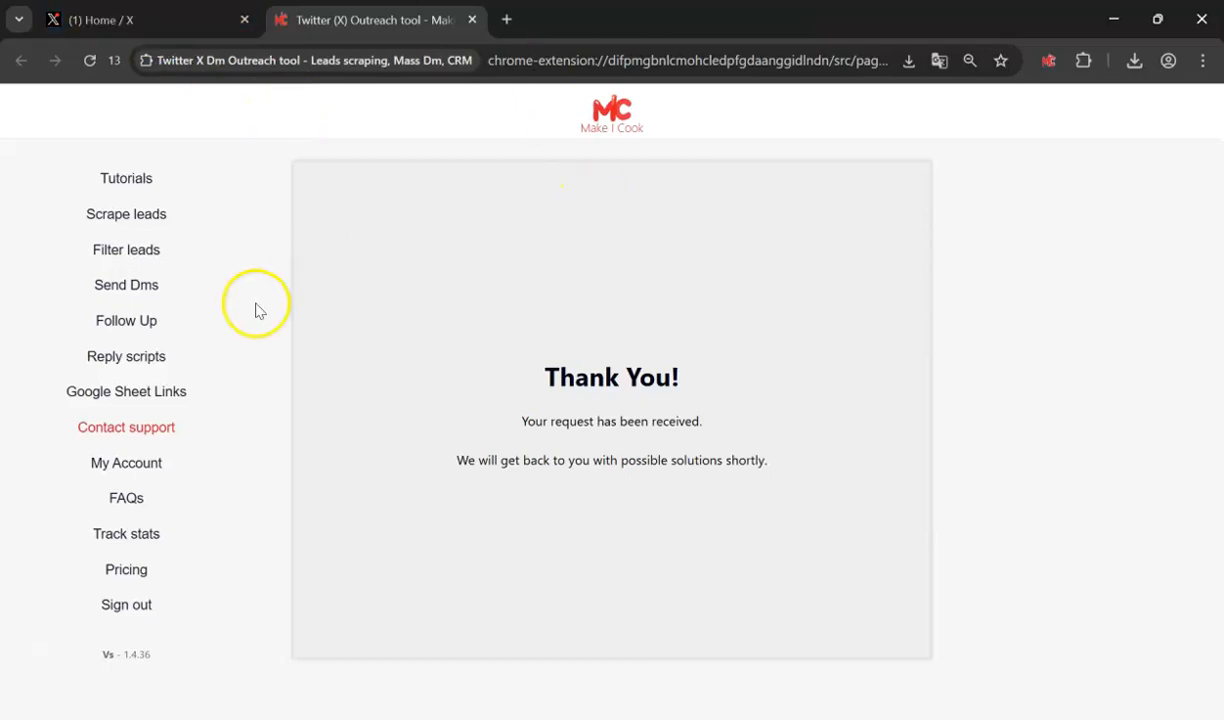
# - Go from the filter leads page to Grok on X
pyautogui.click(152, 250)
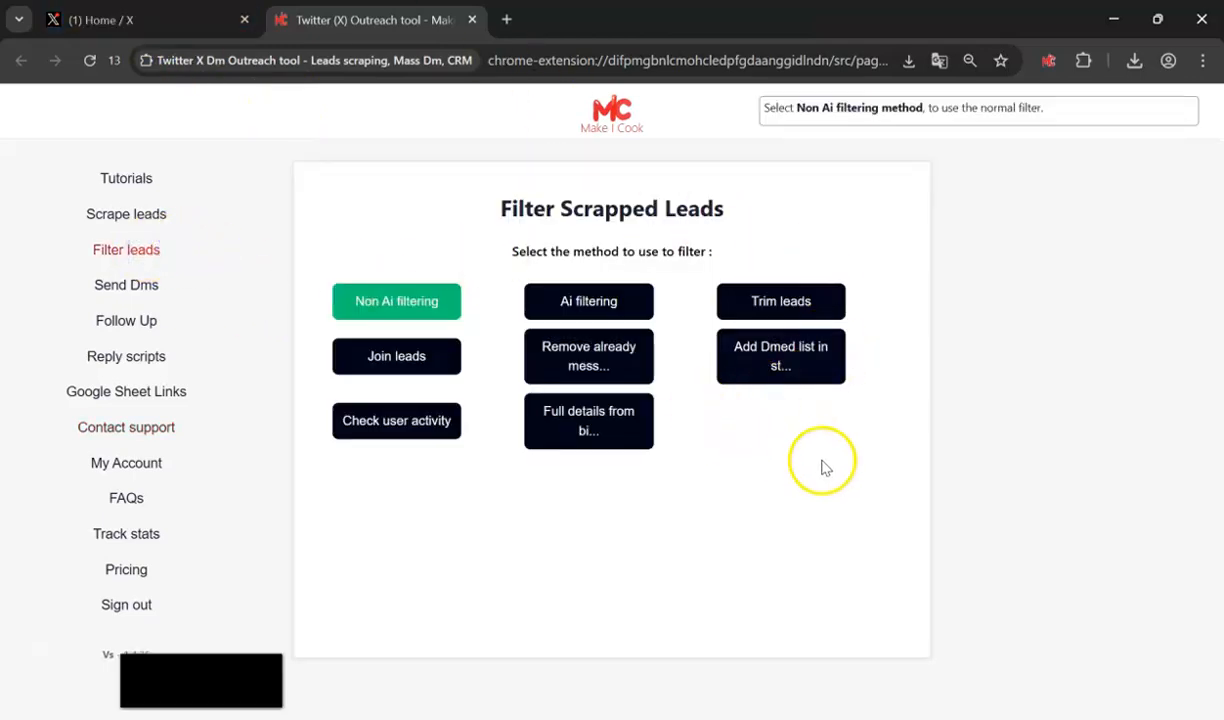
pyautogui.click(190, 20)
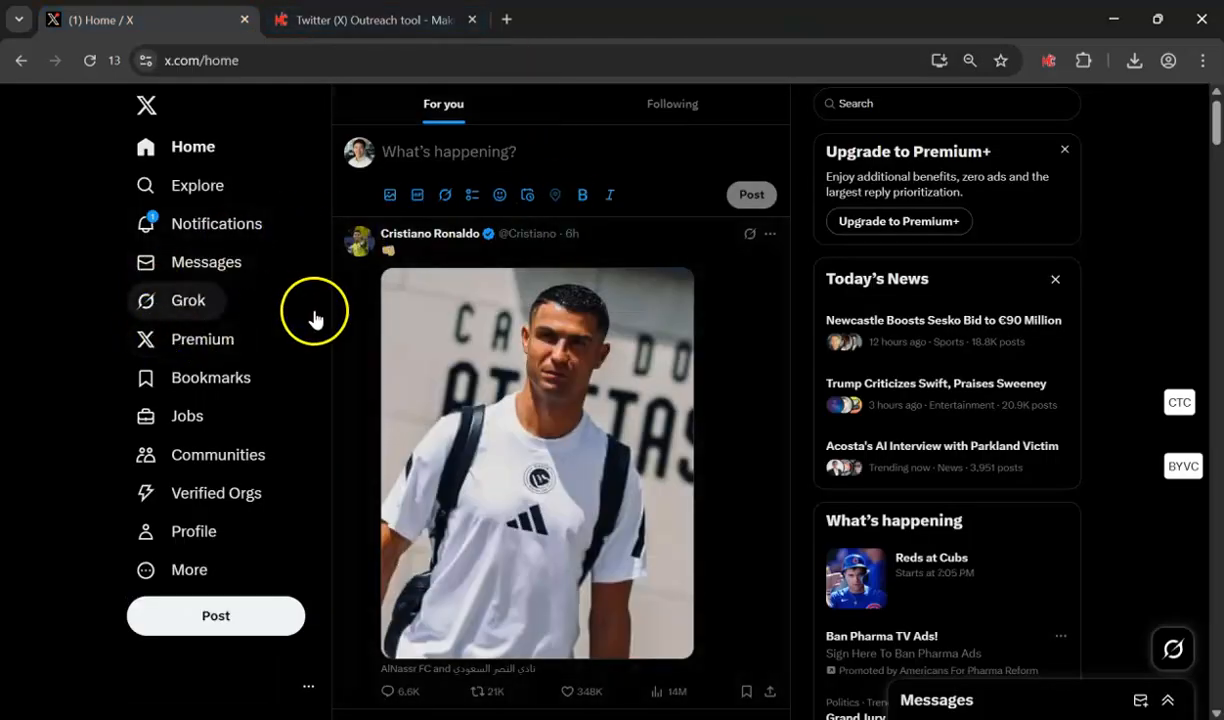
pyautogui.click(176, 312)
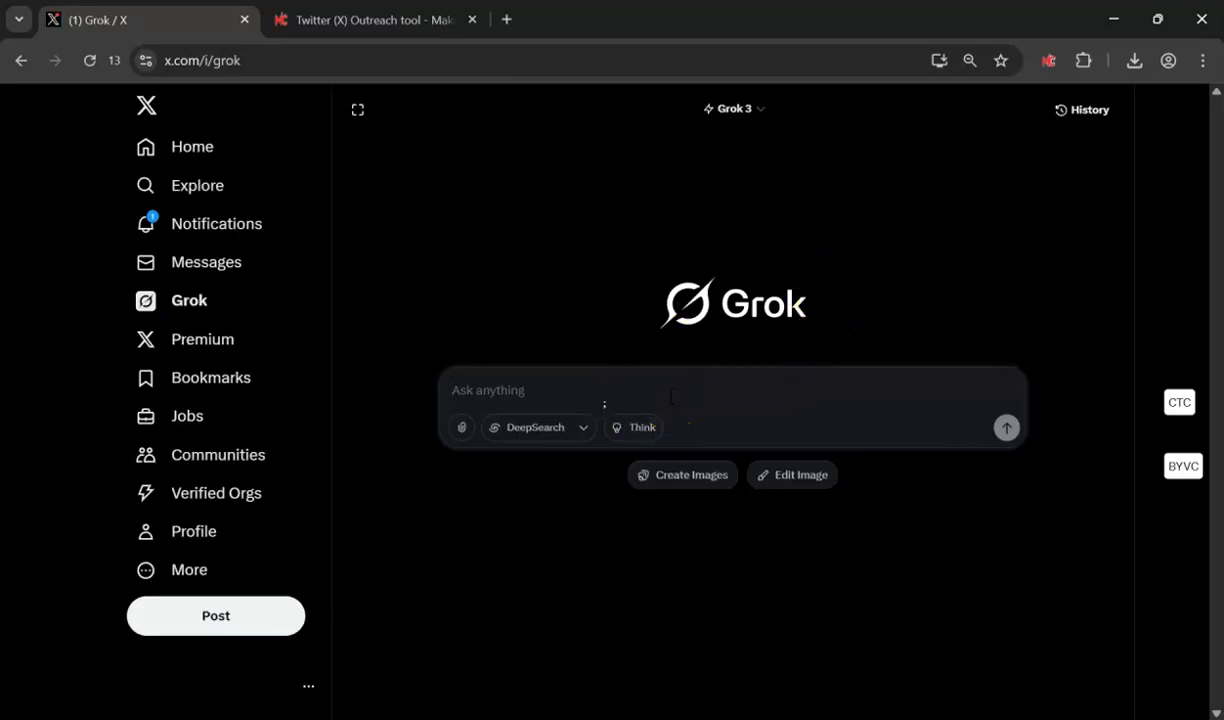
# - Send the lead-screening prompt with the 0-400 trimmed leads CSV attached and review Grok's CSV reply
pyautogui.hotkey('ctrl', 'v')
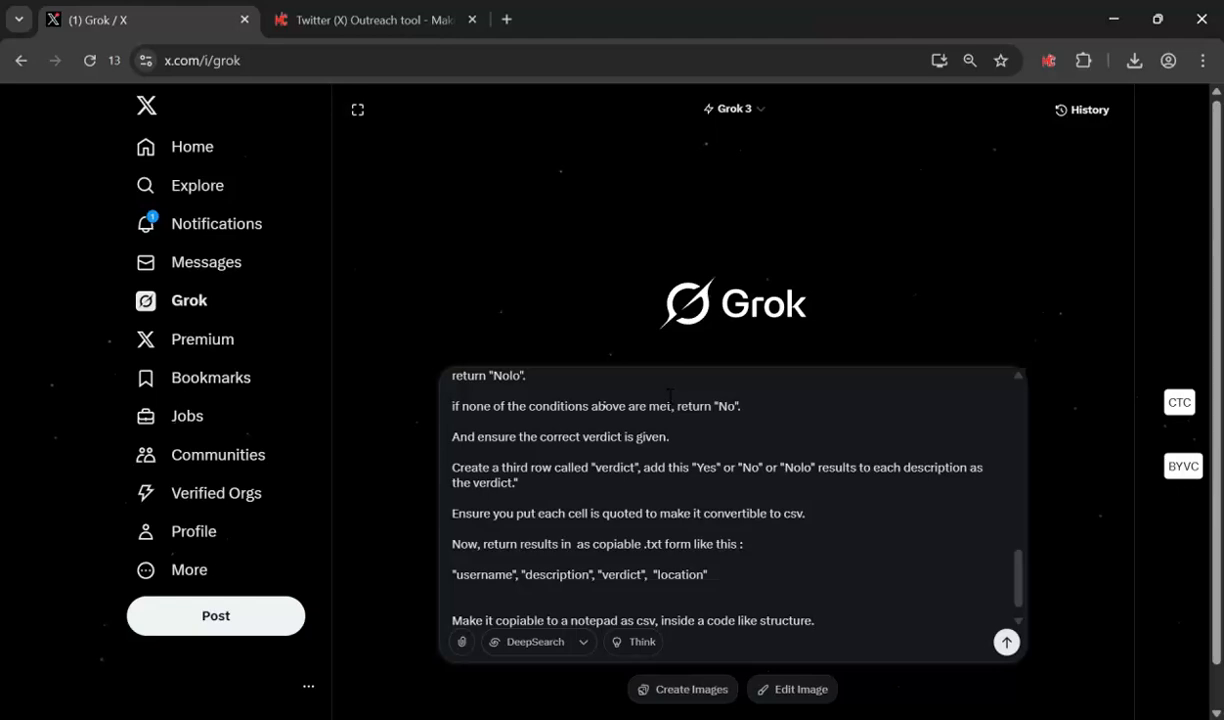
pyautogui.click(461, 641)
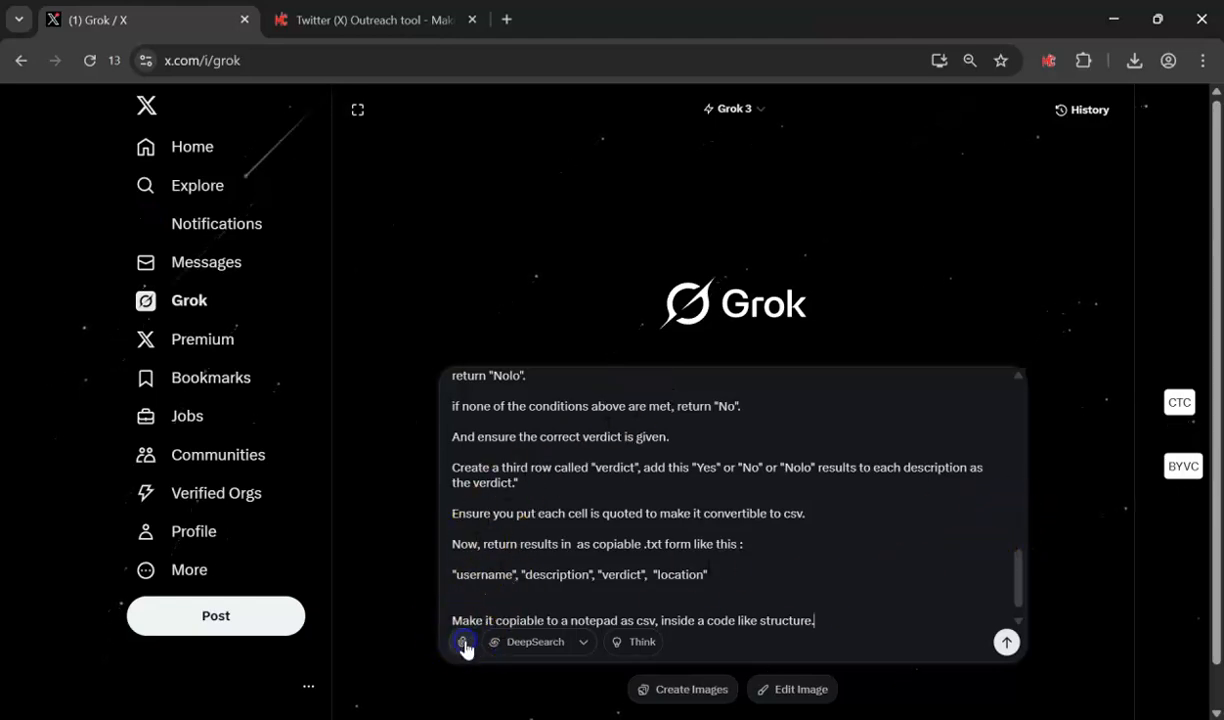
pyautogui.scroll(-5, 400, 330)
pyautogui.doubleClick(287, 341)
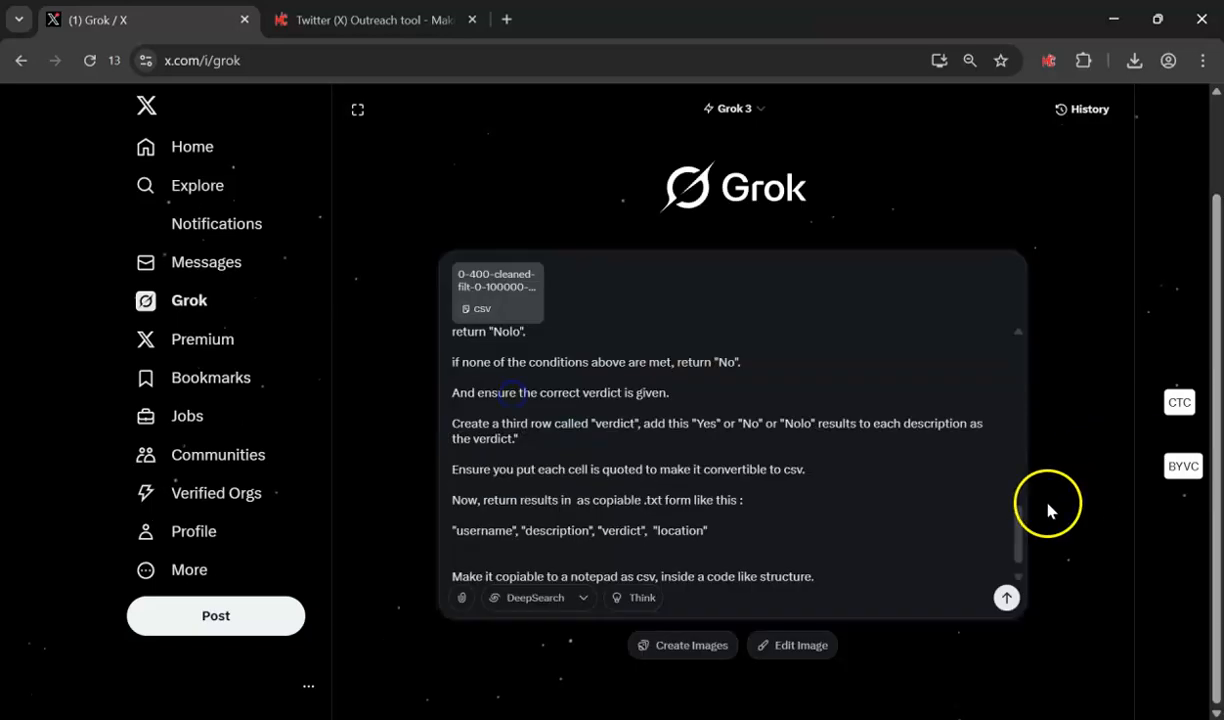
pyautogui.click(1006, 598)
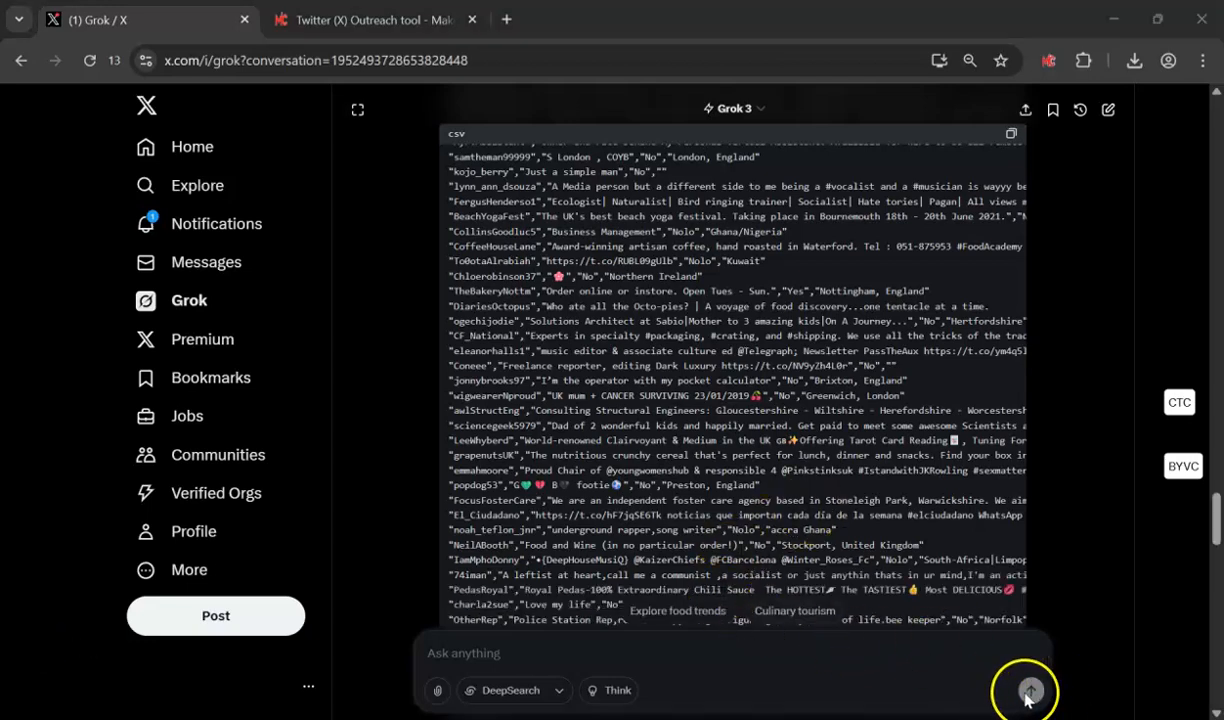
pyautogui.moveTo(1217, 524); pyautogui.dragTo(1191, 664)
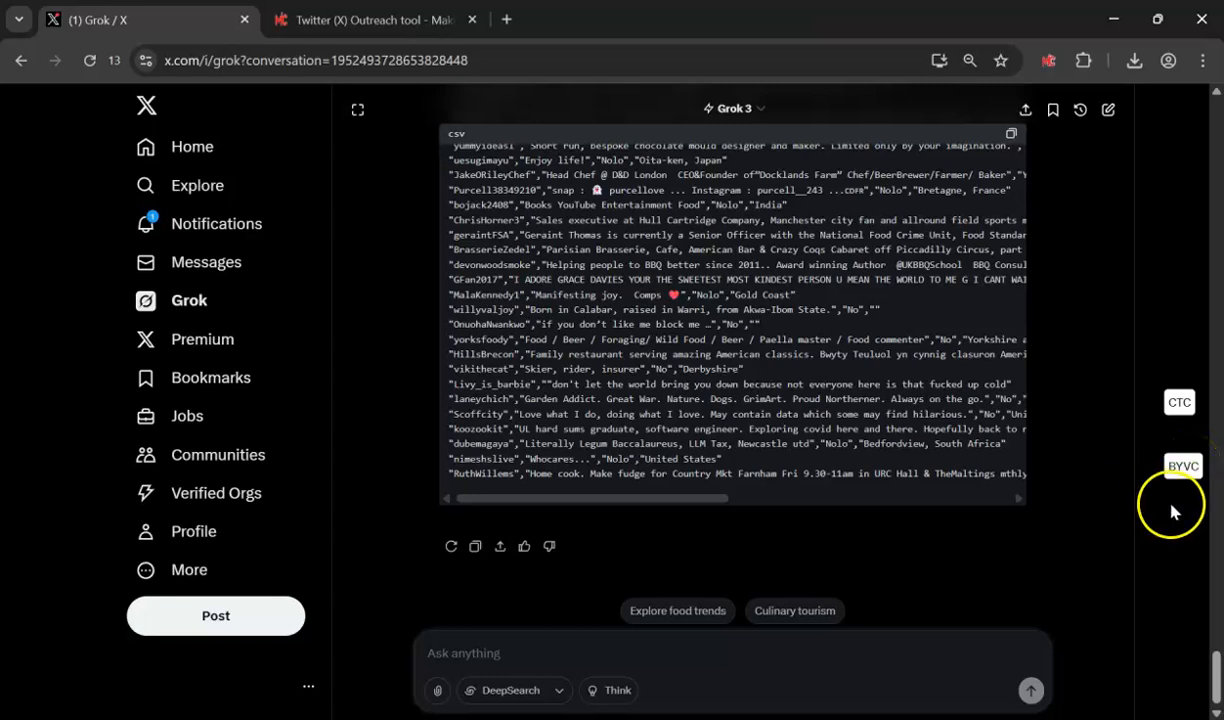
# - Download the 0-400 batch's Yes-verdict rows as a CSV, check them in Excel, then close Excel
pyautogui.click(90, 61)
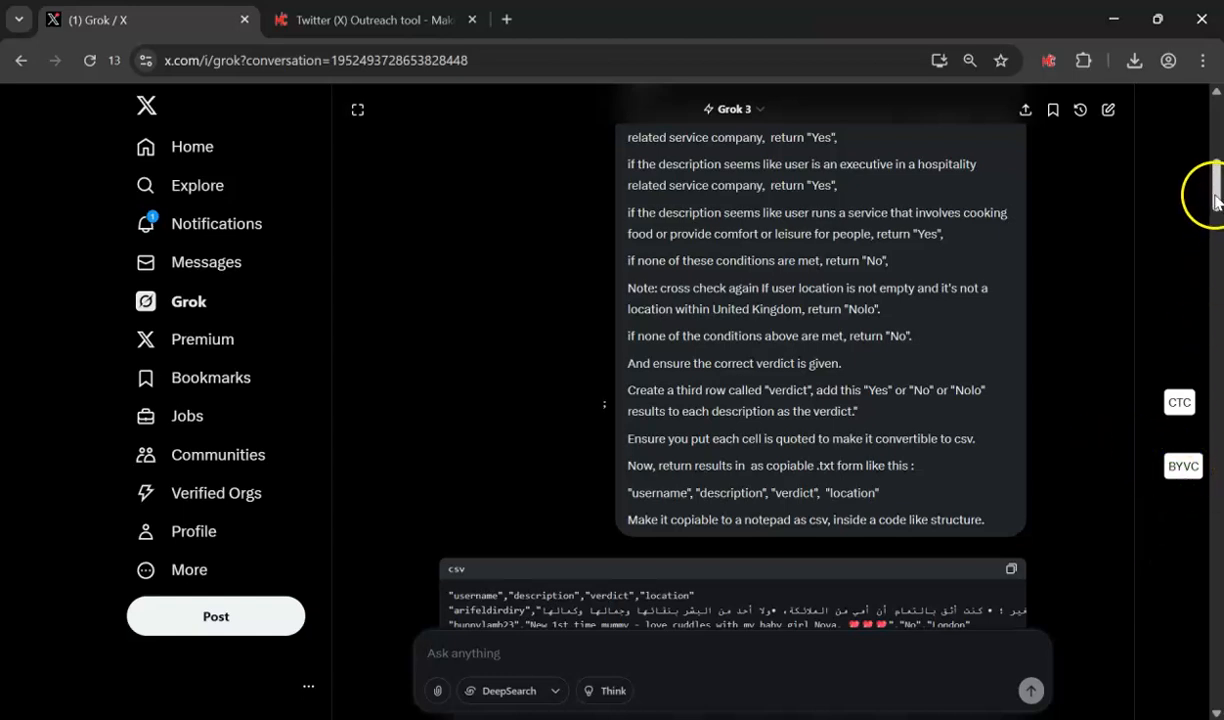
pyautogui.click(1185, 467)
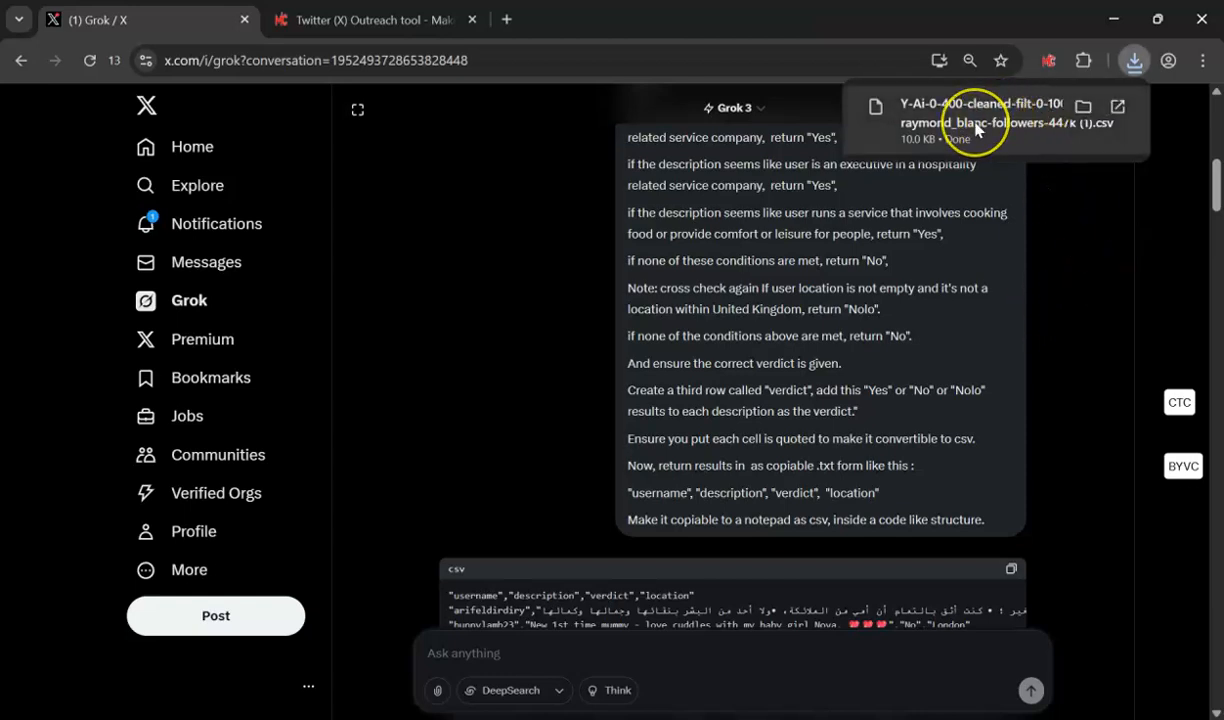
pyautogui.click(976, 129)
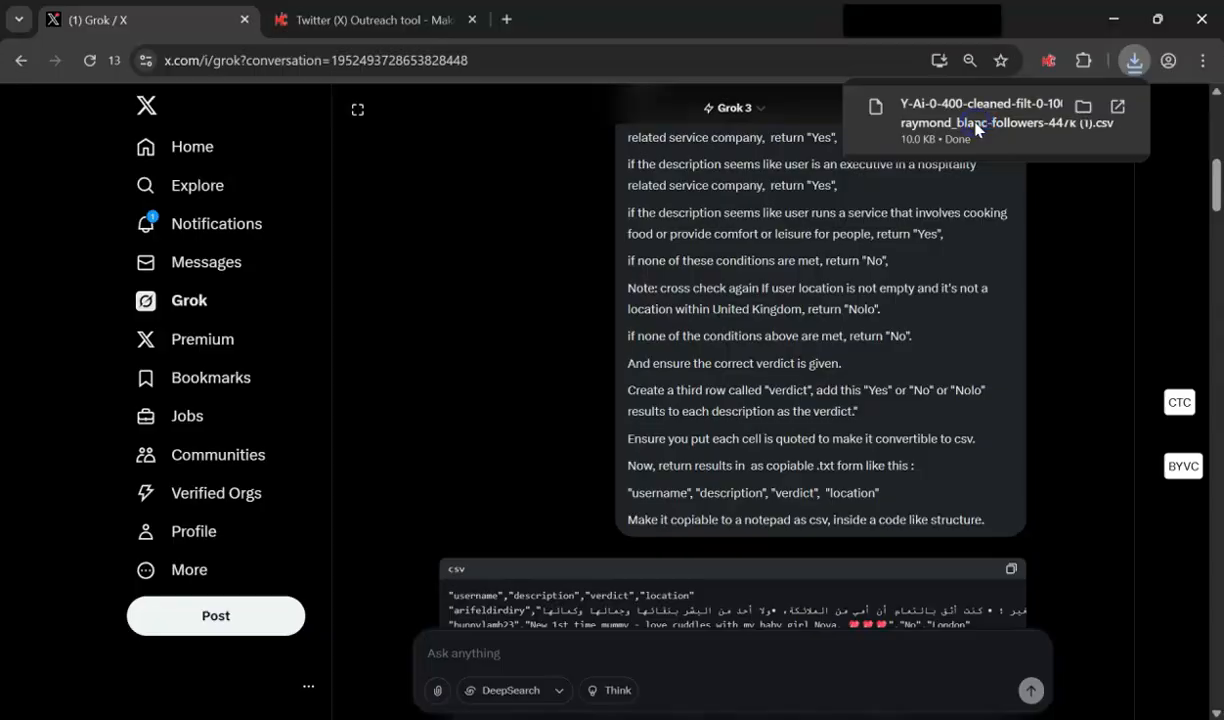
pyautogui.press('Down')
pyautogui.press('Down')
pyautogui.press('Down')
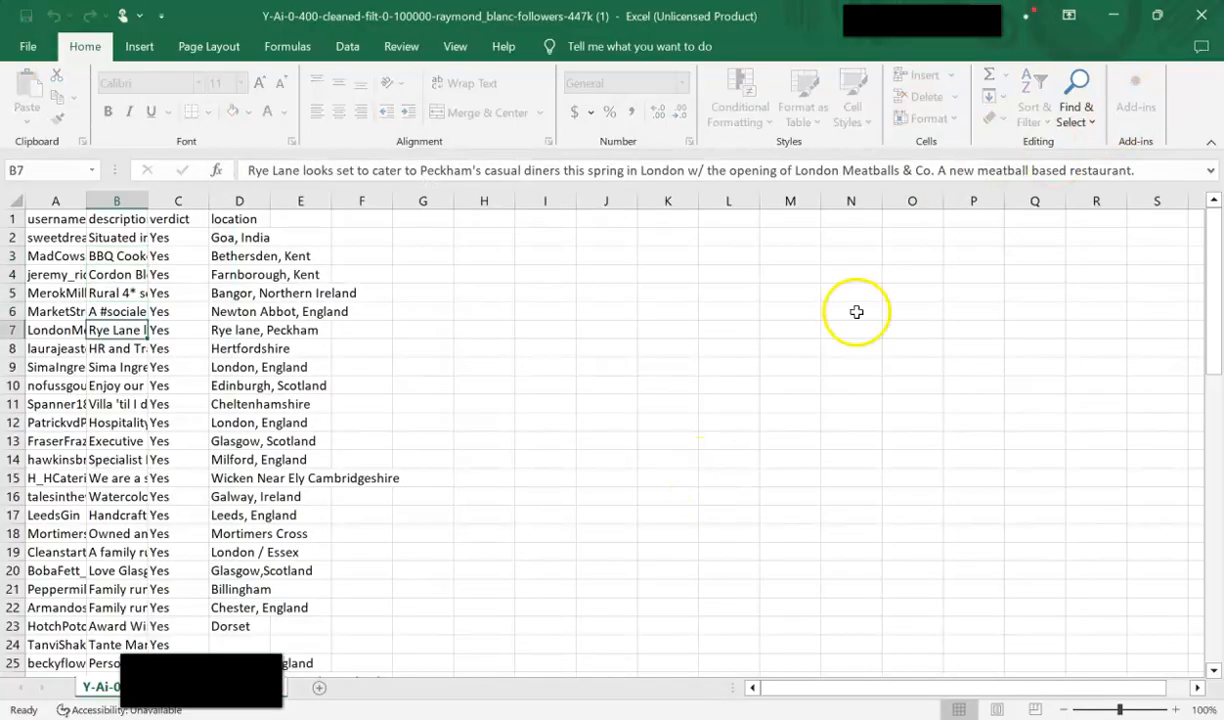
pyautogui.click(1202, 15)
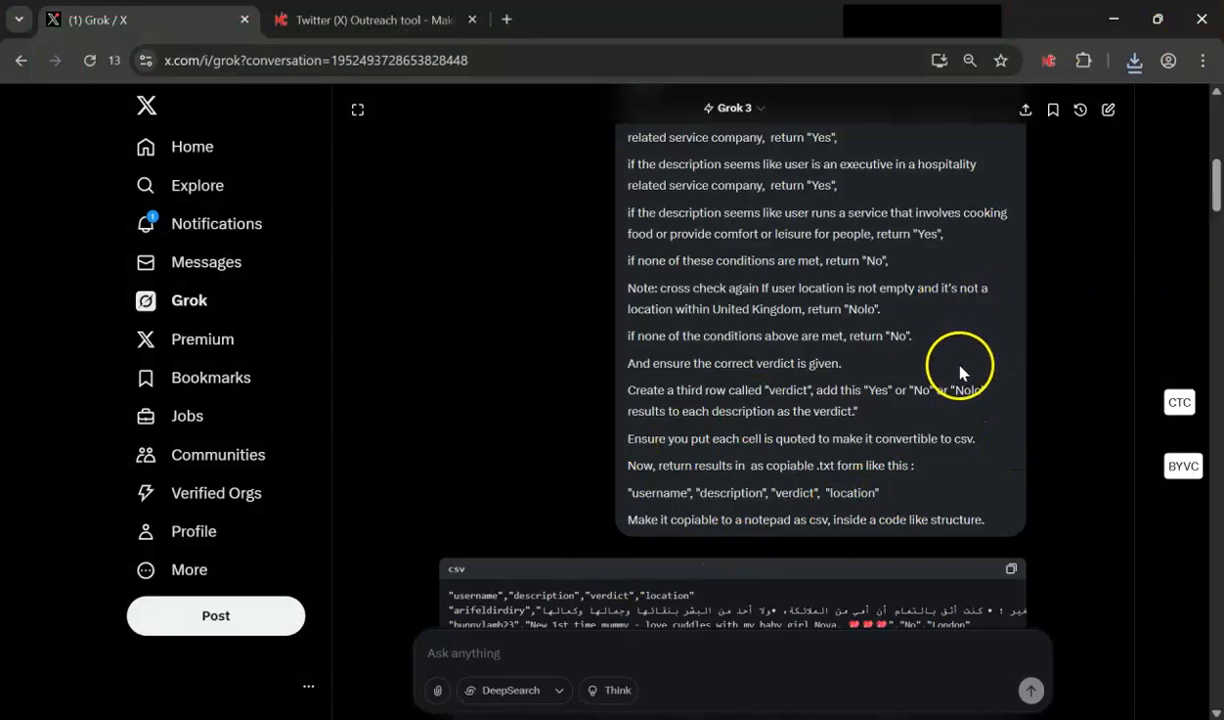
# - Copy the original screening prompt's full text without resending it
pyautogui.moveTo(1217, 197); pyautogui.dragTo(1216, 130)
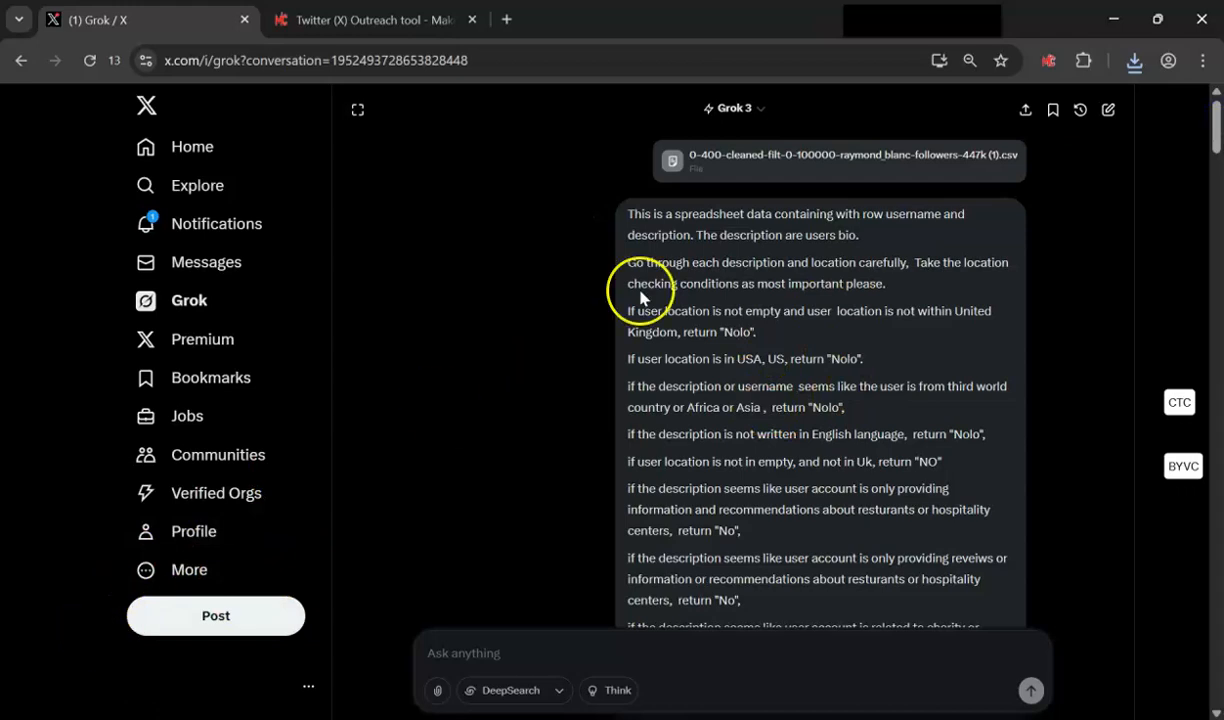
pyautogui.click(600, 213)
pyautogui.hotkey('ctrl', 'a')
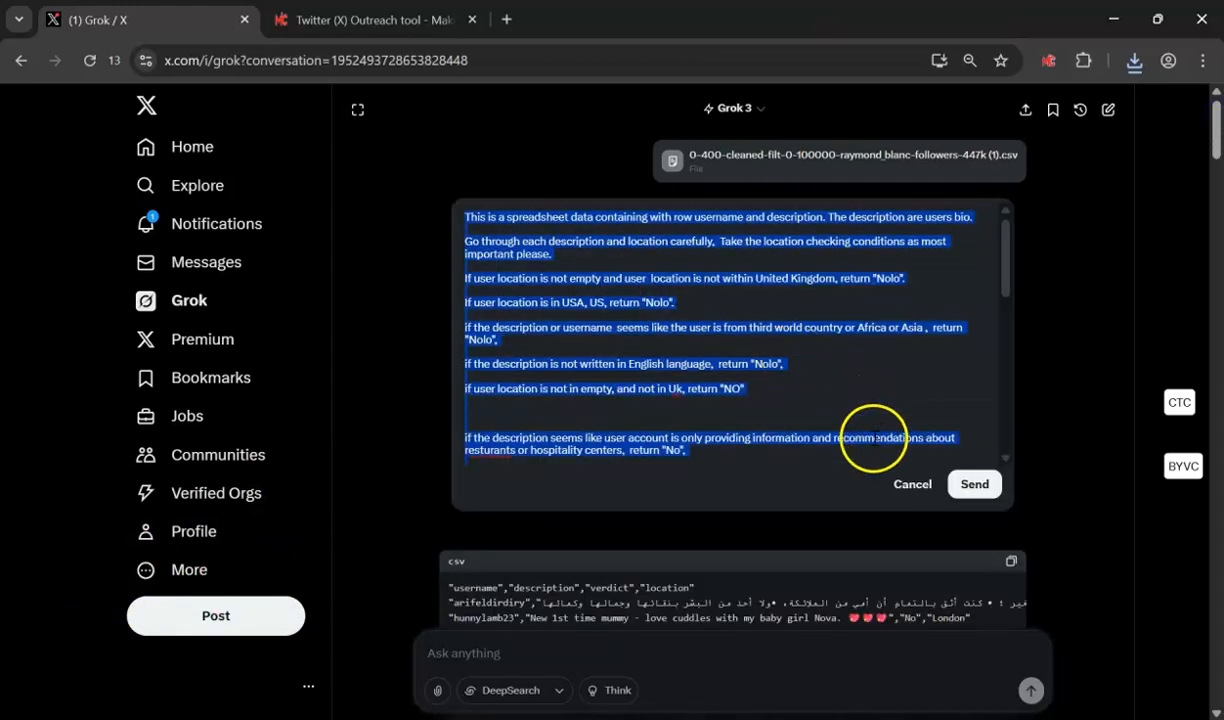
pyautogui.click(904, 486)
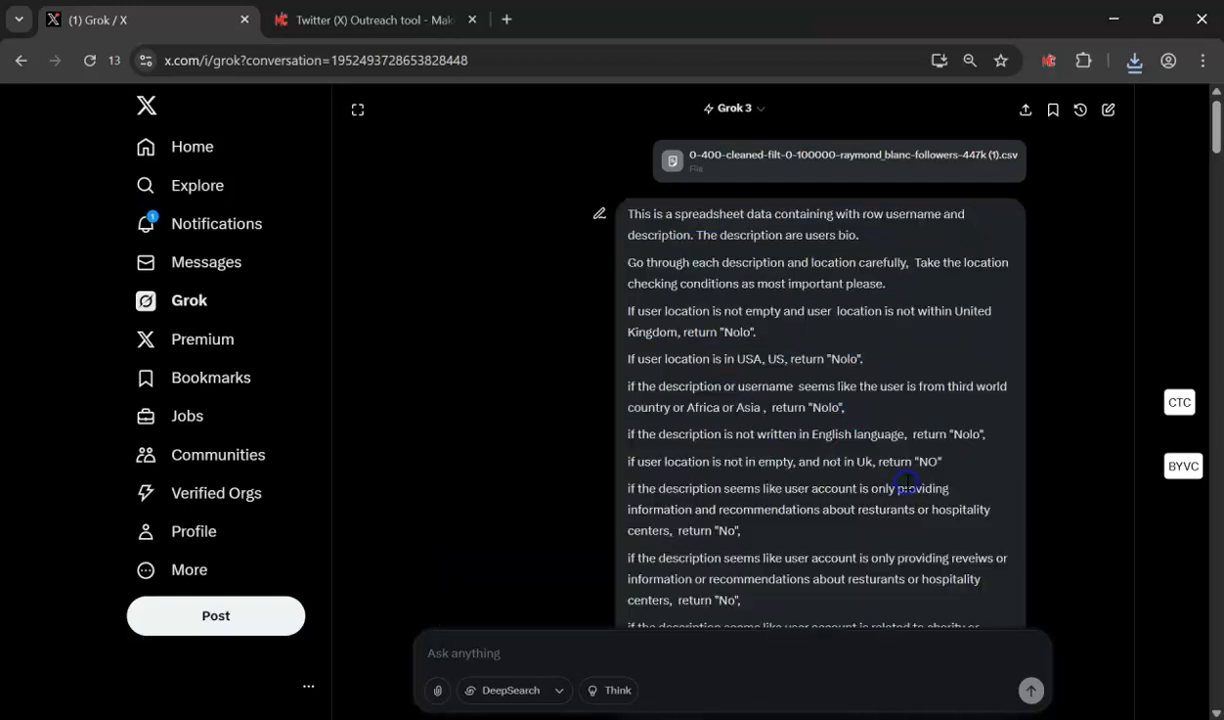
# - In a new Grok chat, send the pasted prompt with the 400-800 cleaned leads CSV attached
pyautogui.click(1108, 110)
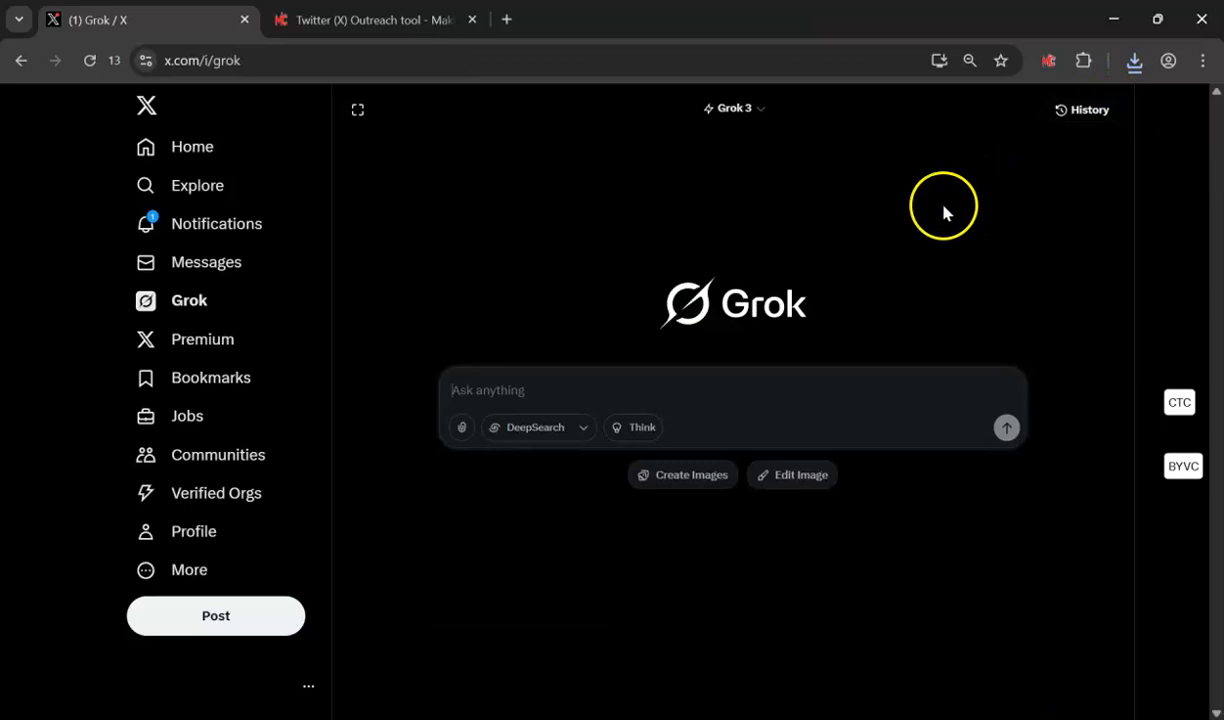
pyautogui.hotkey('ctrl', 'v')
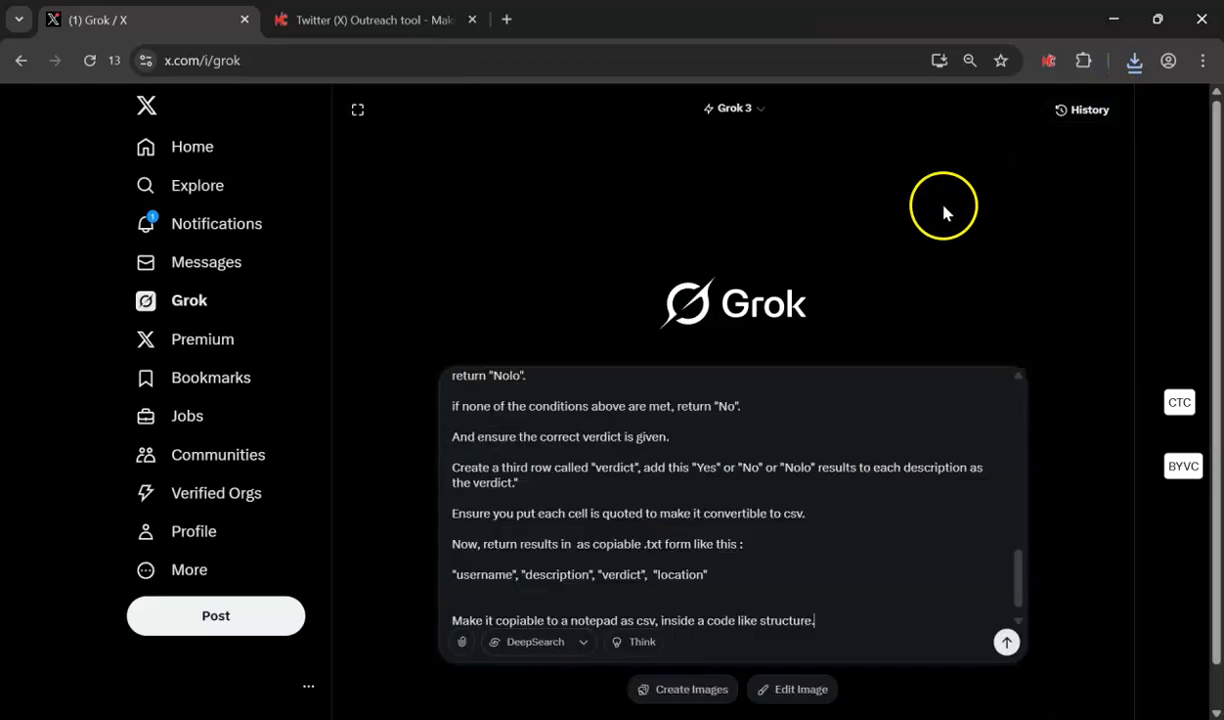
pyautogui.click(459, 644)
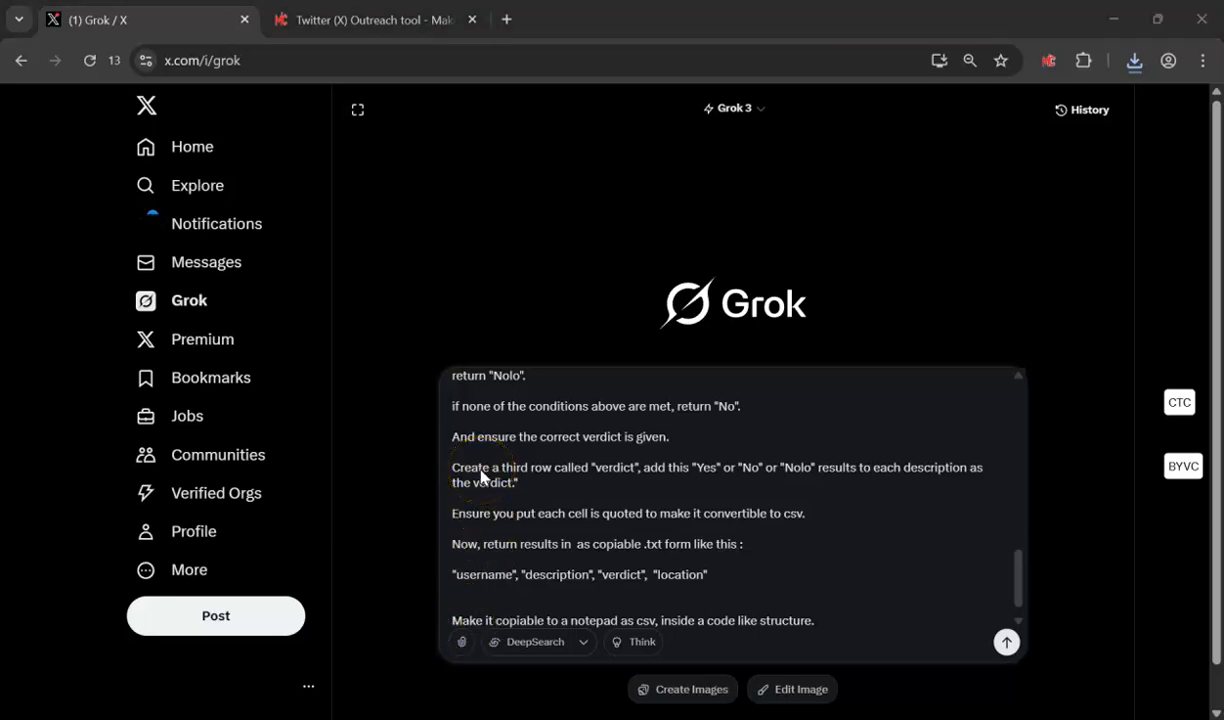
pyautogui.doubleClick(300, 348)
pyautogui.click(1007, 597)
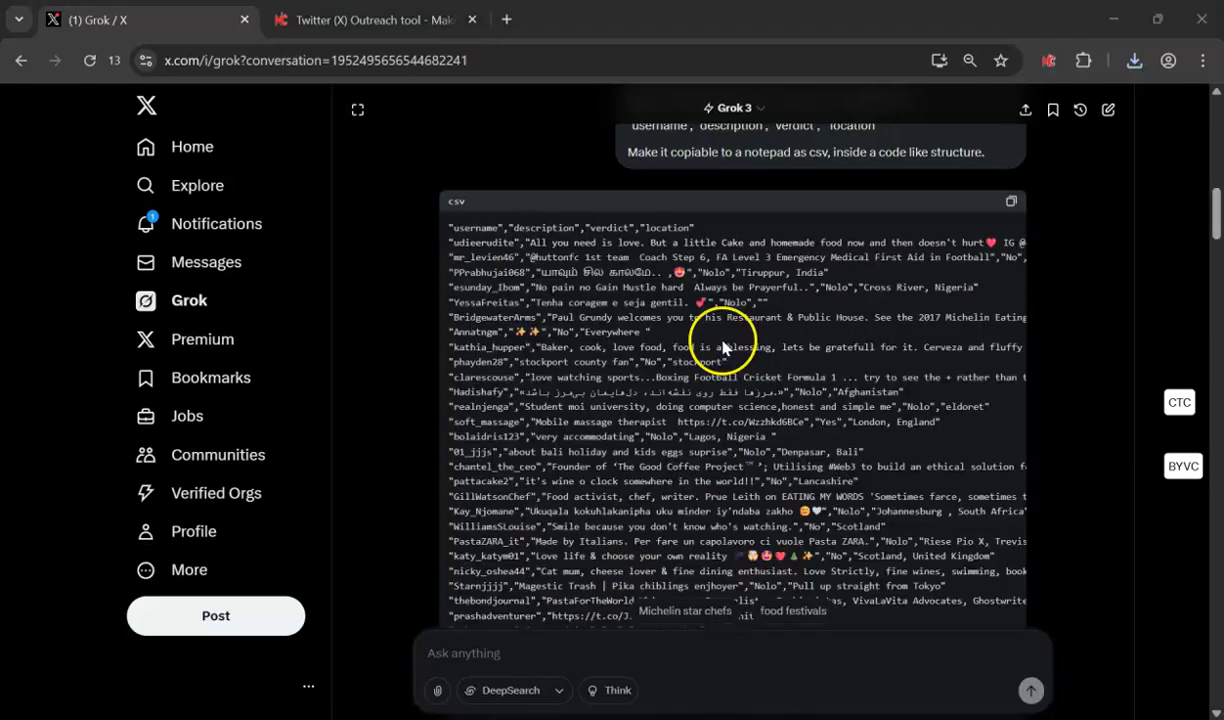
pyautogui.moveTo(1216, 226); pyautogui.dragTo(1218, 700)
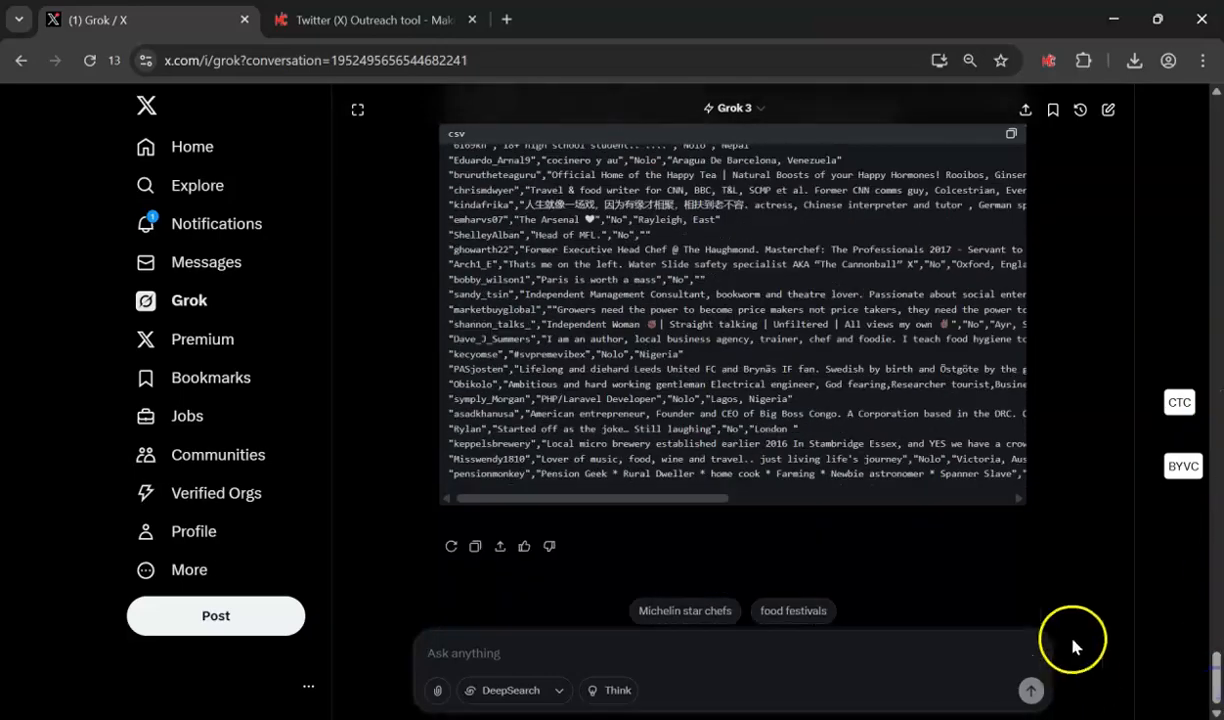
pyautogui.moveTo(697, 499); pyautogui.dragTo(945, 572)
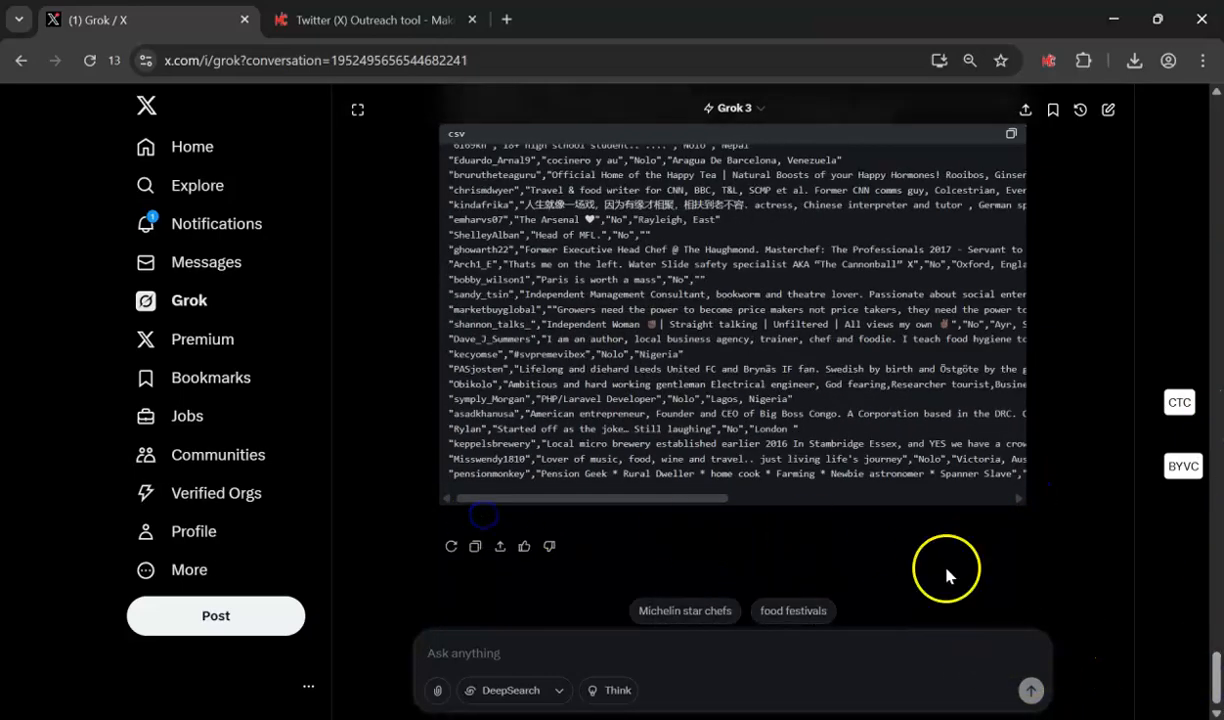
# - Download the 400-800 batch's Yes-verdict rows as a CSV
pyautogui.click(1185, 474)
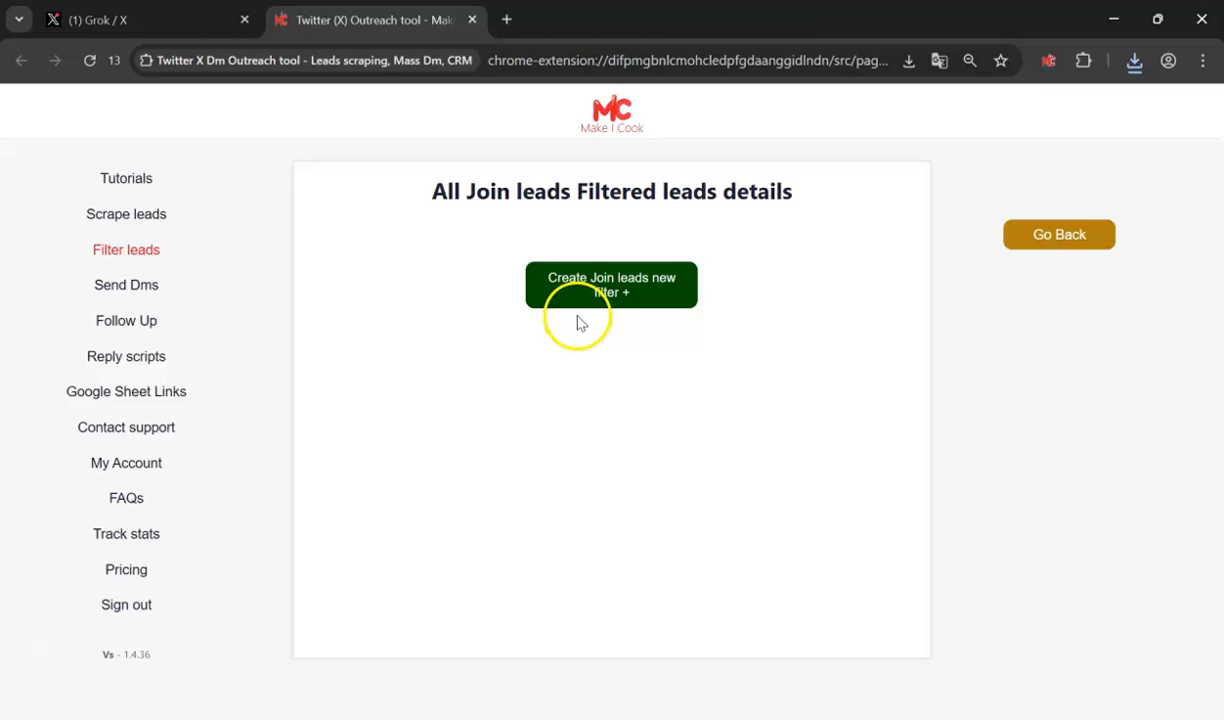
# - Create a new join-leads filter and load the 0-400 Yes-verdict CSV into slot 1
pyautogui.click(569, 307)
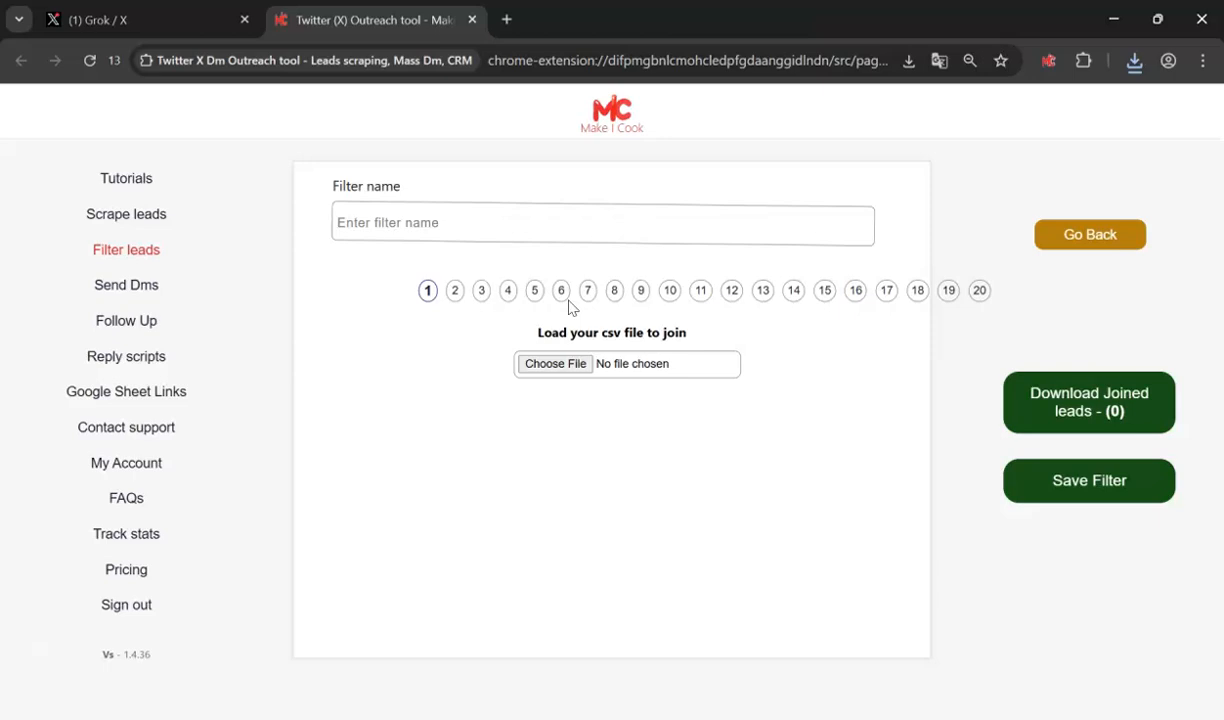
pyautogui.click(545, 363)
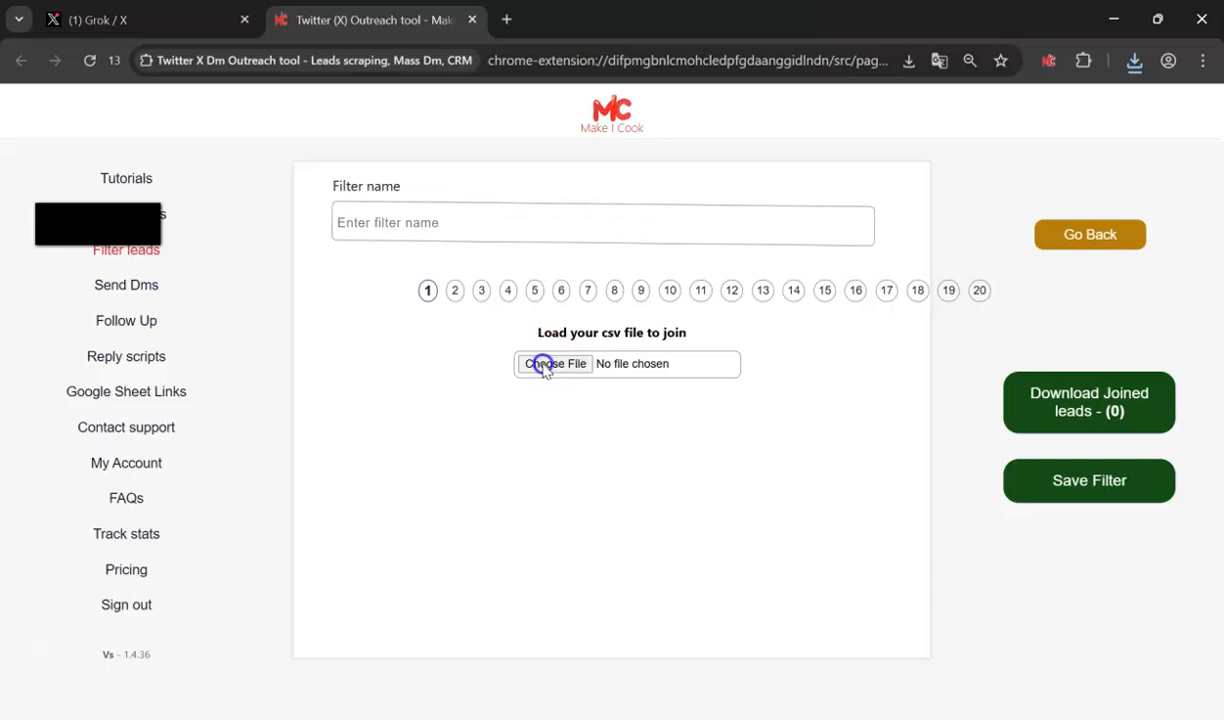
pyautogui.click(240, 239)
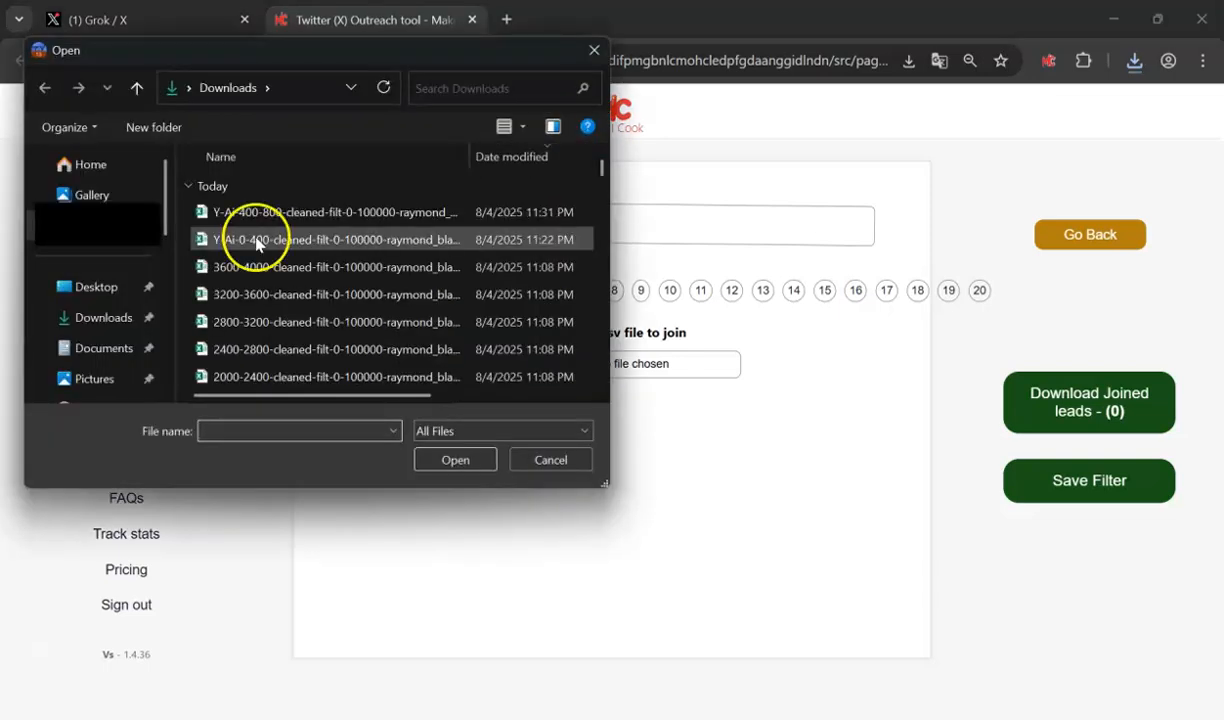
pyautogui.doubleClick(257, 241)
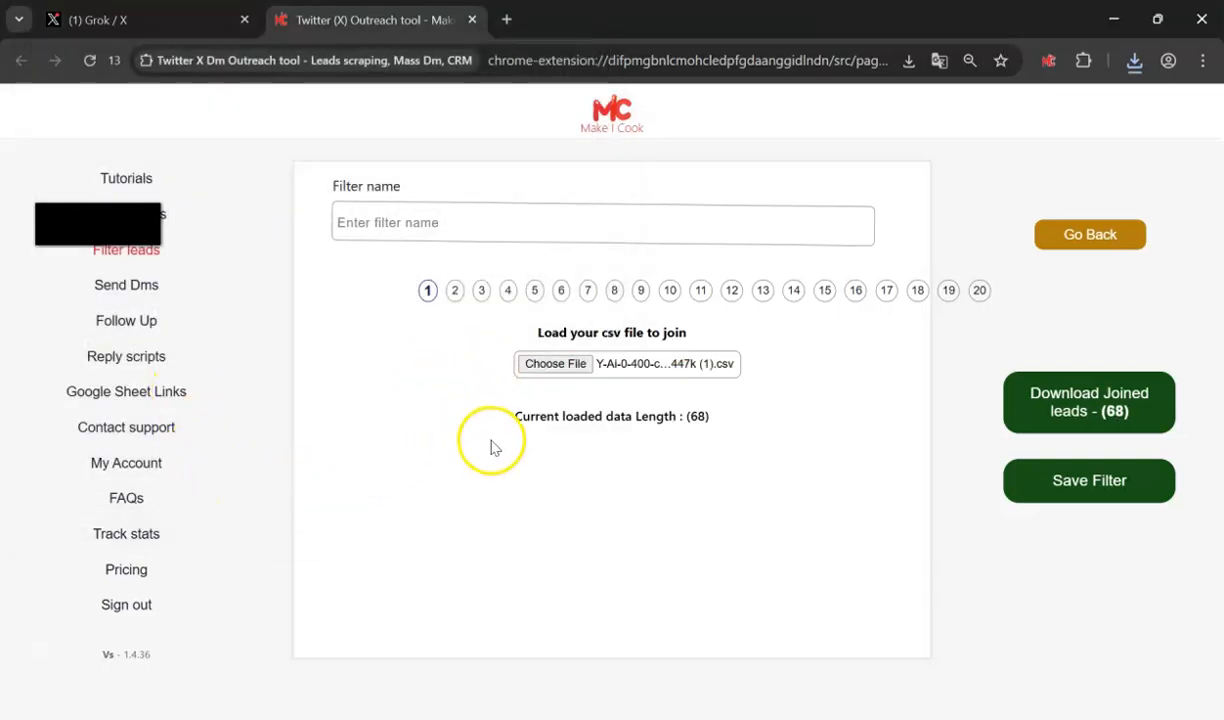
# - Load the 400-800 Yes-verdict CSV into slot 2 and download the 138 joined leads
pyautogui.click(455, 298)
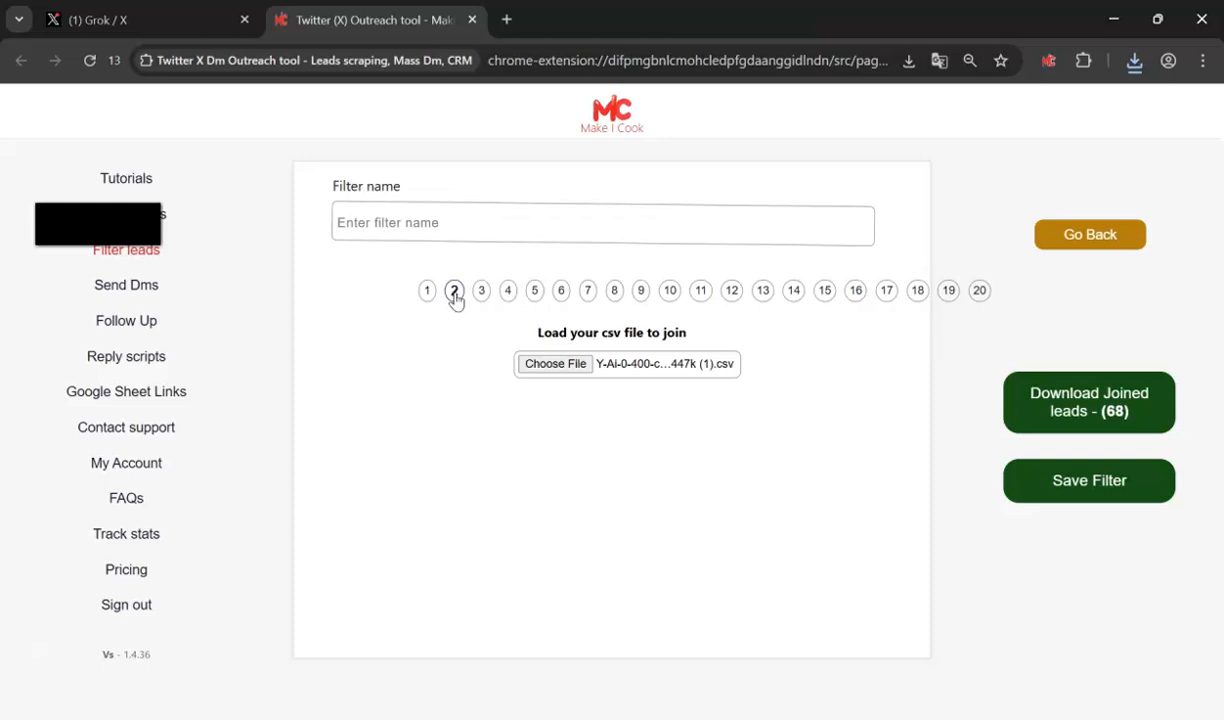
pyautogui.click(566, 368)
pyautogui.click(305, 211)
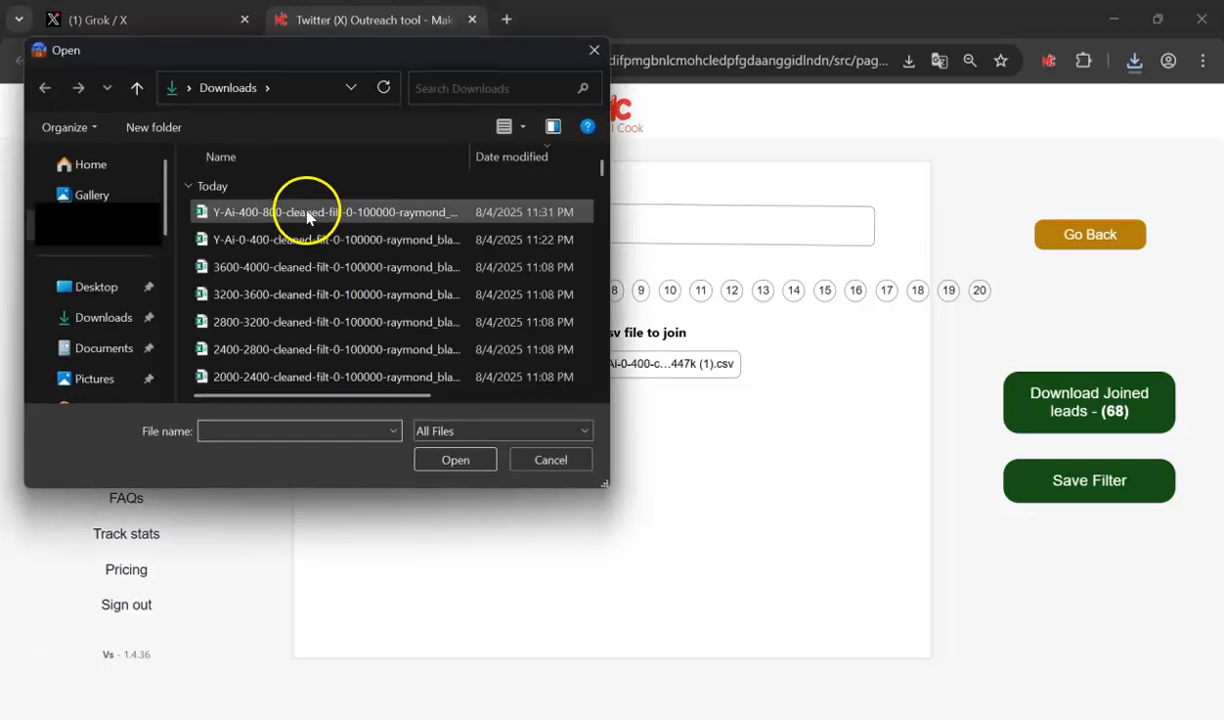
pyautogui.click(305, 211)
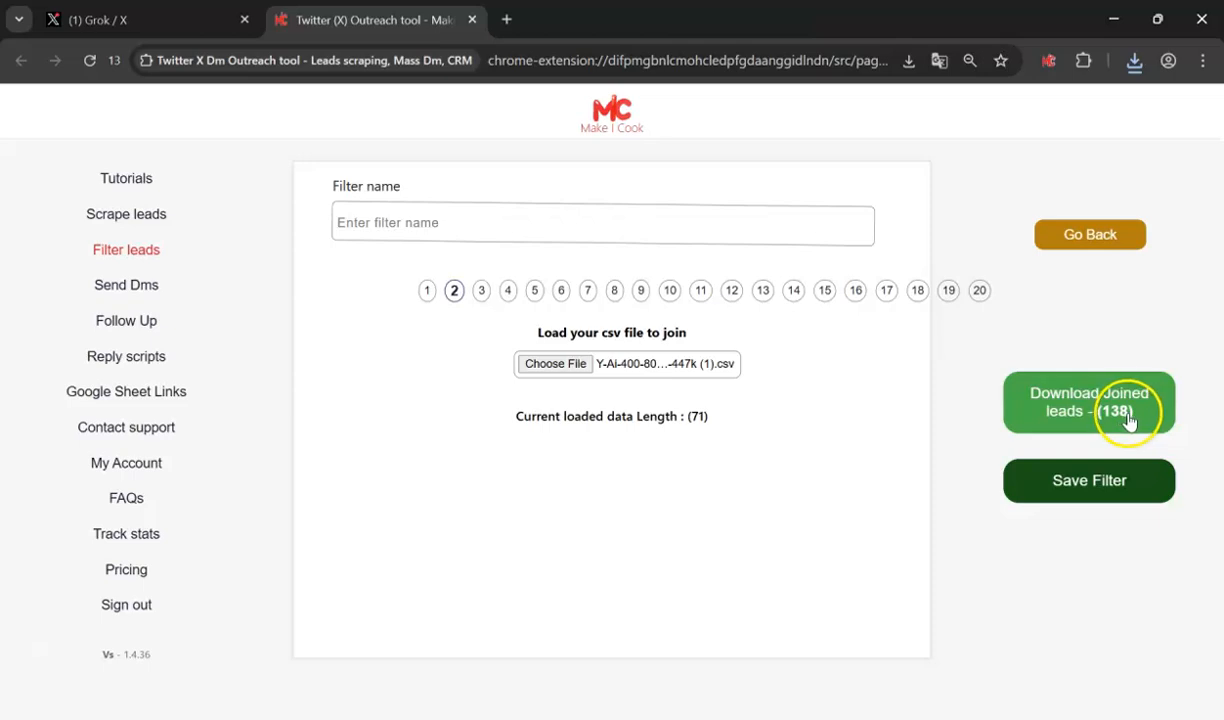
pyautogui.click(427, 290)
pyautogui.click(454, 290)
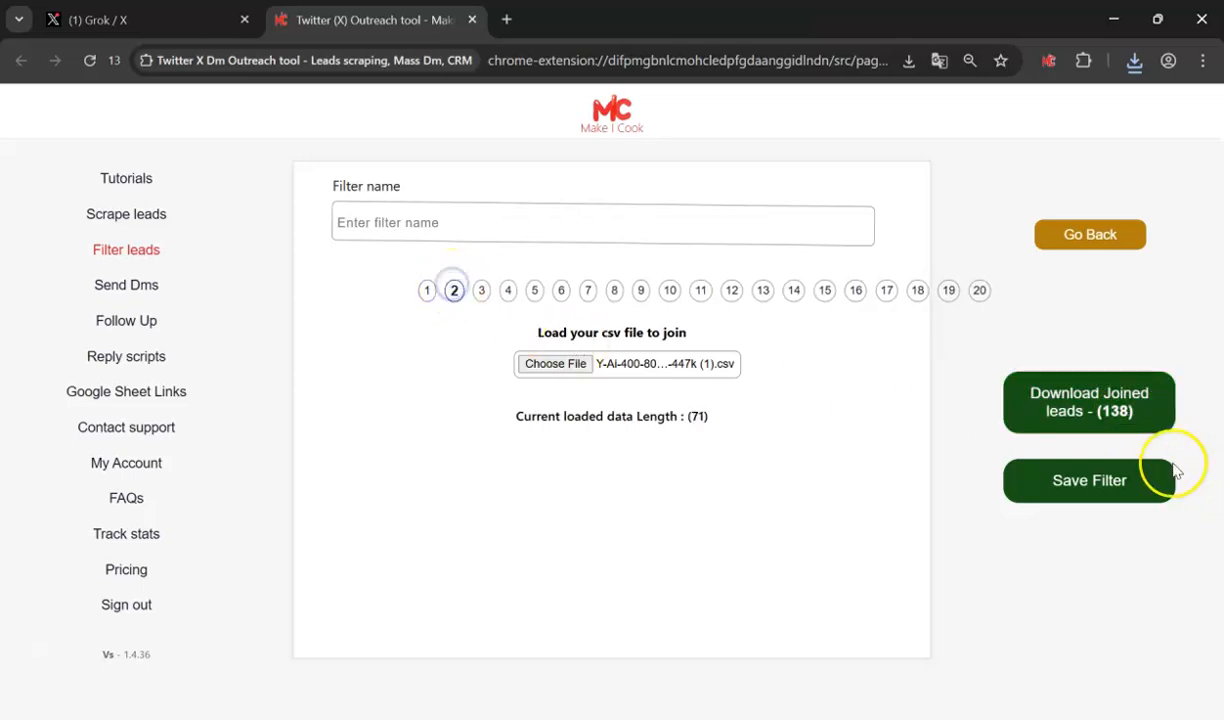
pyautogui.click(1109, 424)
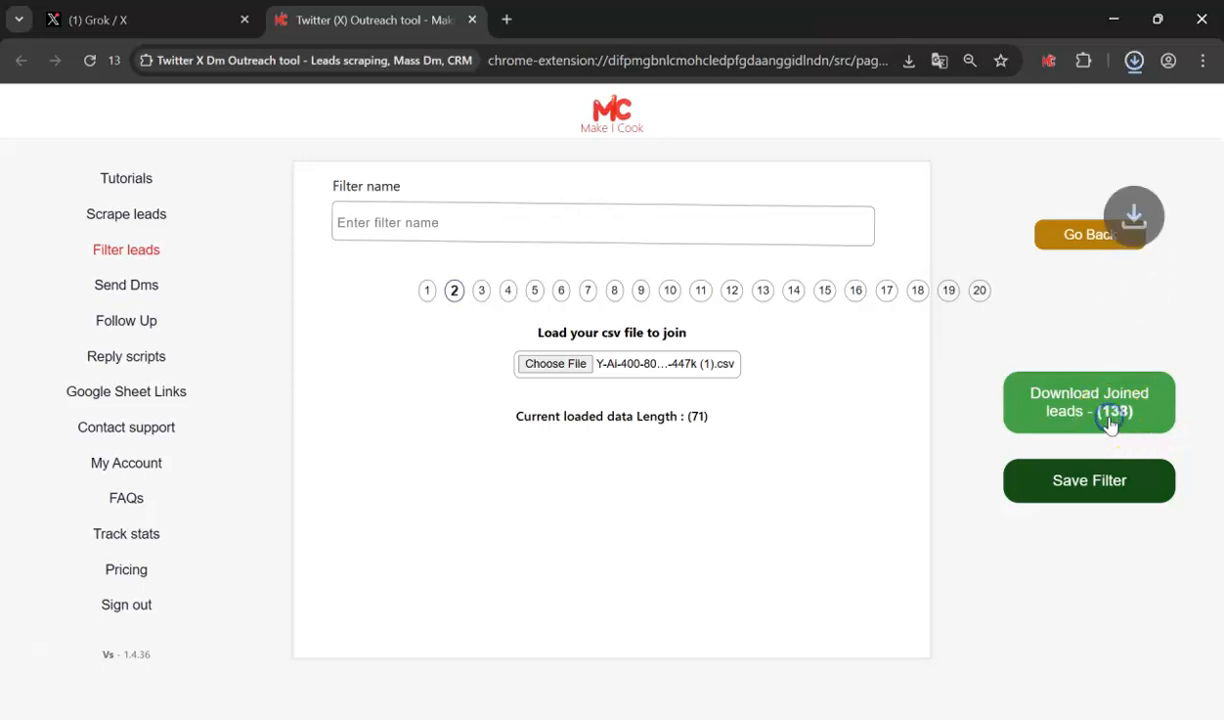